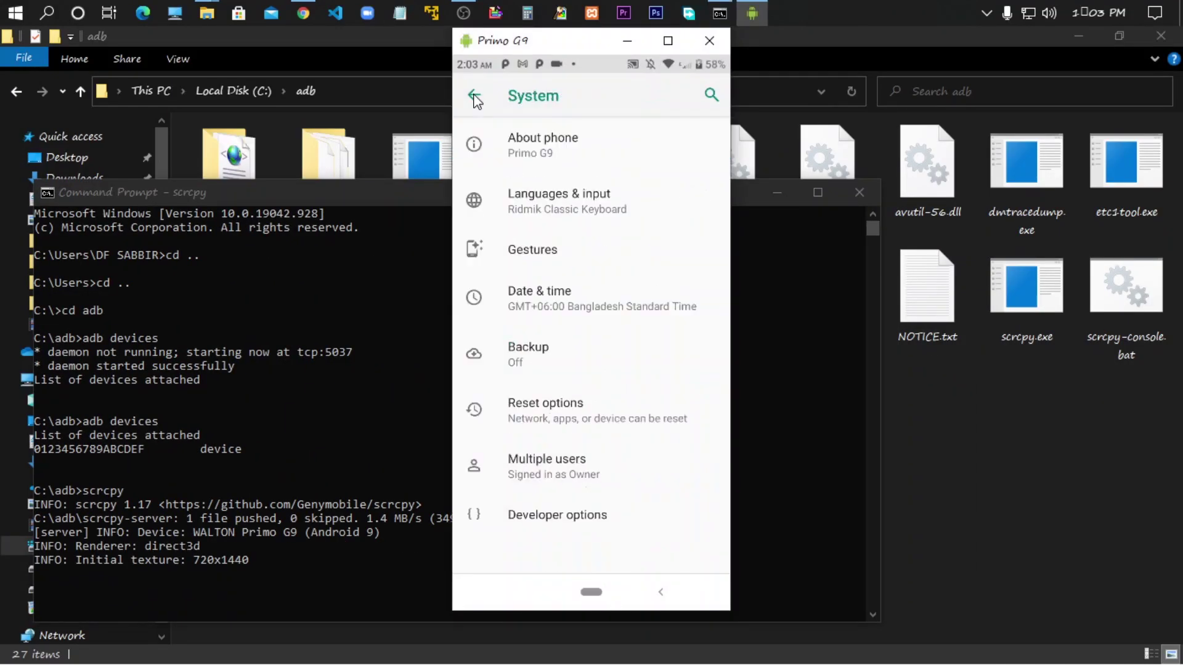
- Leave System settings, pull down the notification shade, resize the mirror window, and go Home
click(474, 100)
drag(555, 65, 555, 565)
drag(731, 497, 779, 497)
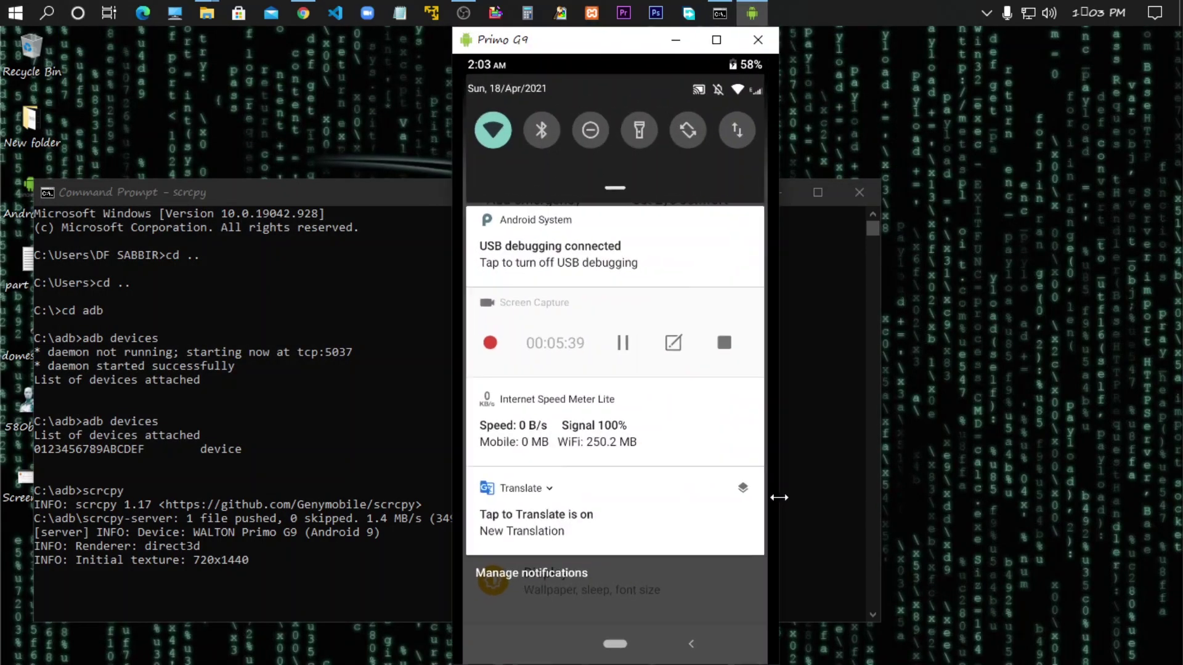
click(656, 40)
click(773, 196)
click(752, 13)
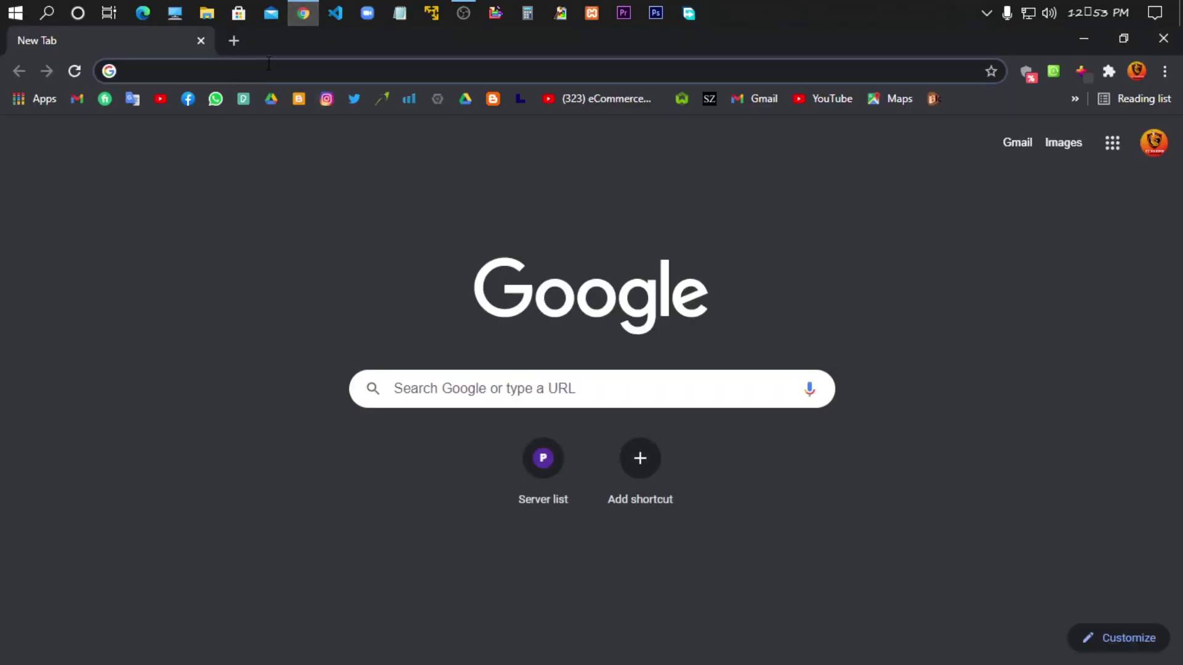
- Enter the developer.android.com address and choose the 'SDK Platform Tools release notes' suggestion
click(288, 65)
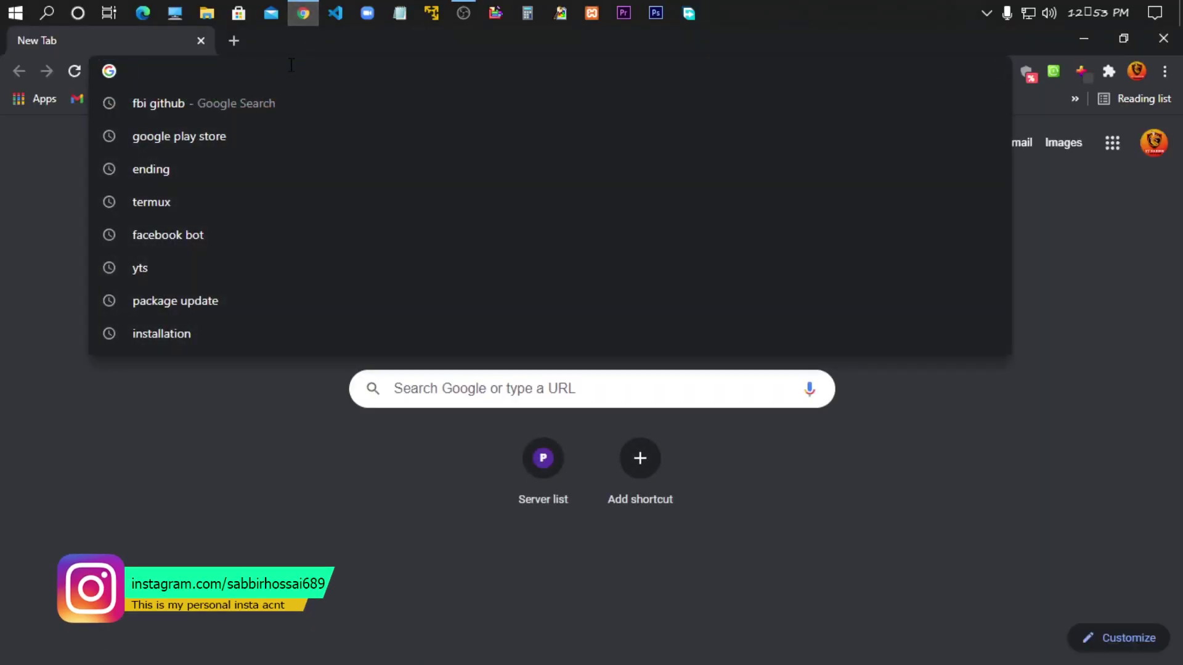
text(http)
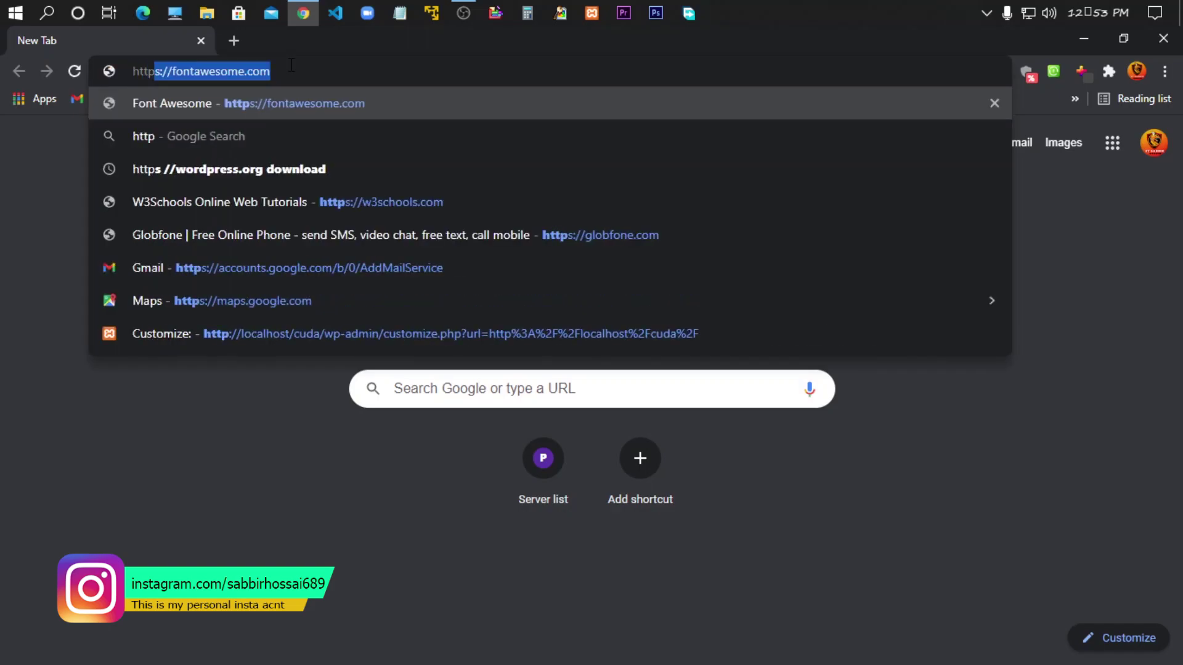
text(s://)
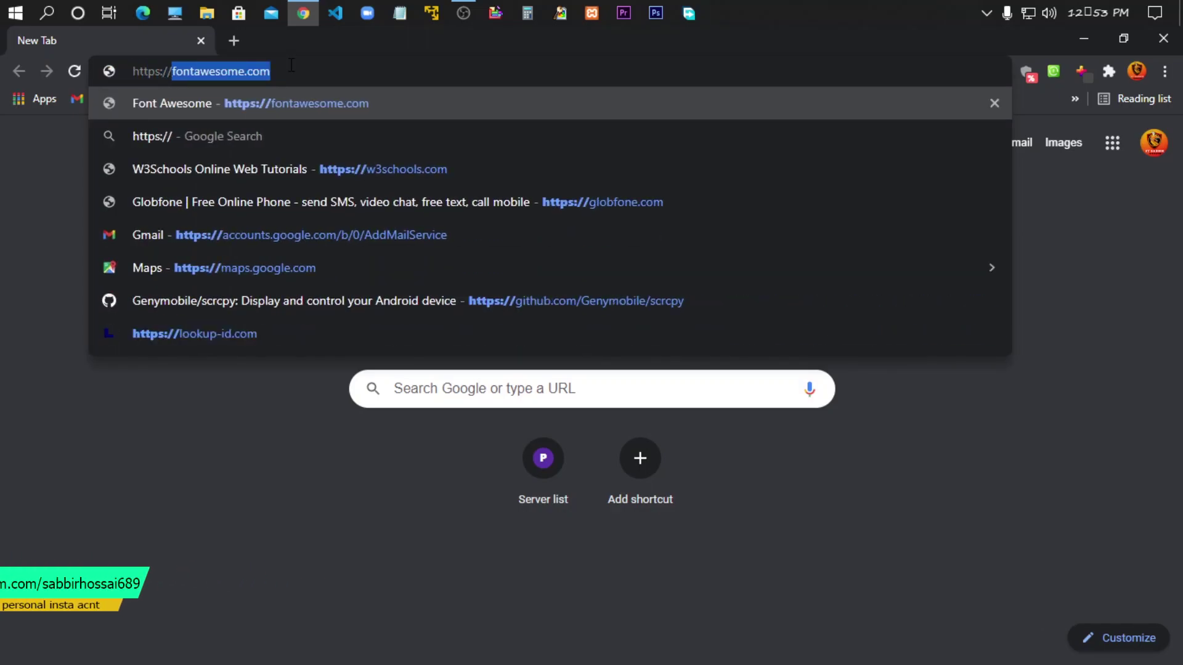
text(de)
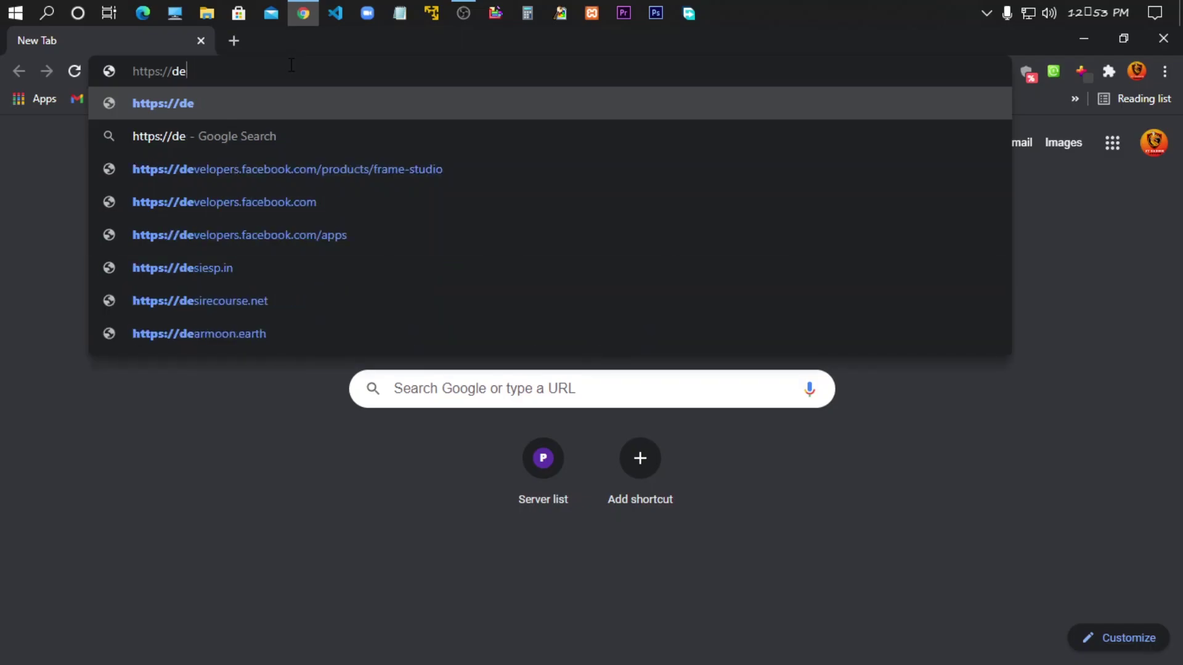
text(vol)
key(BackSpace)
key(BackSpace)
text(e)
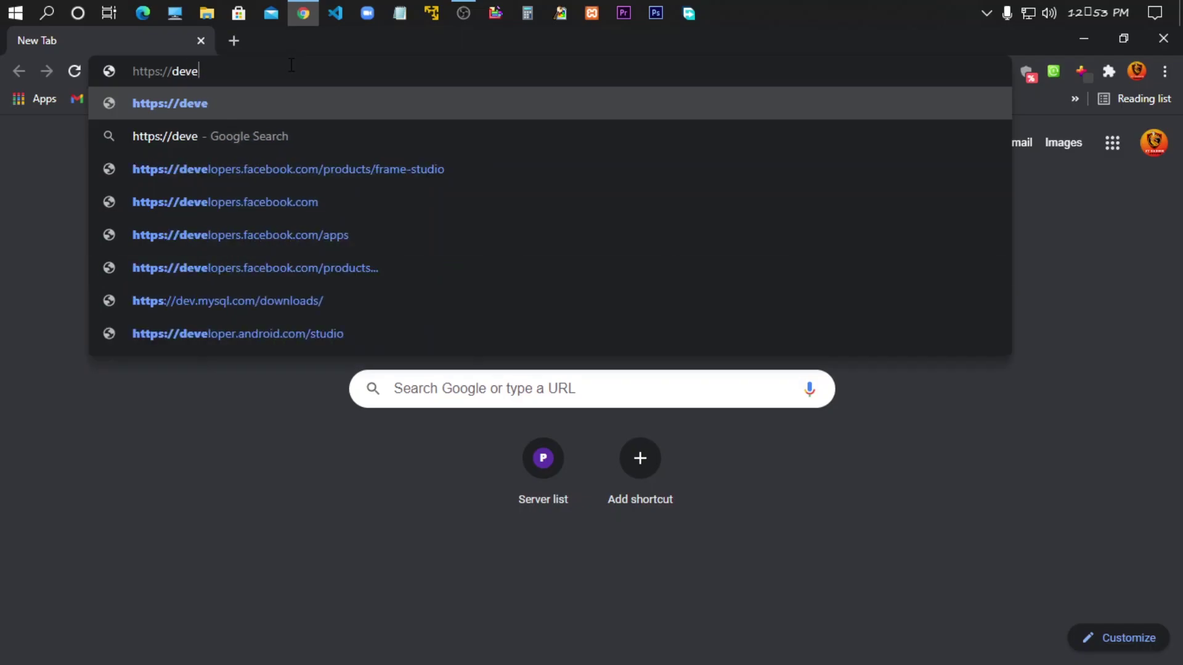
text(loper)
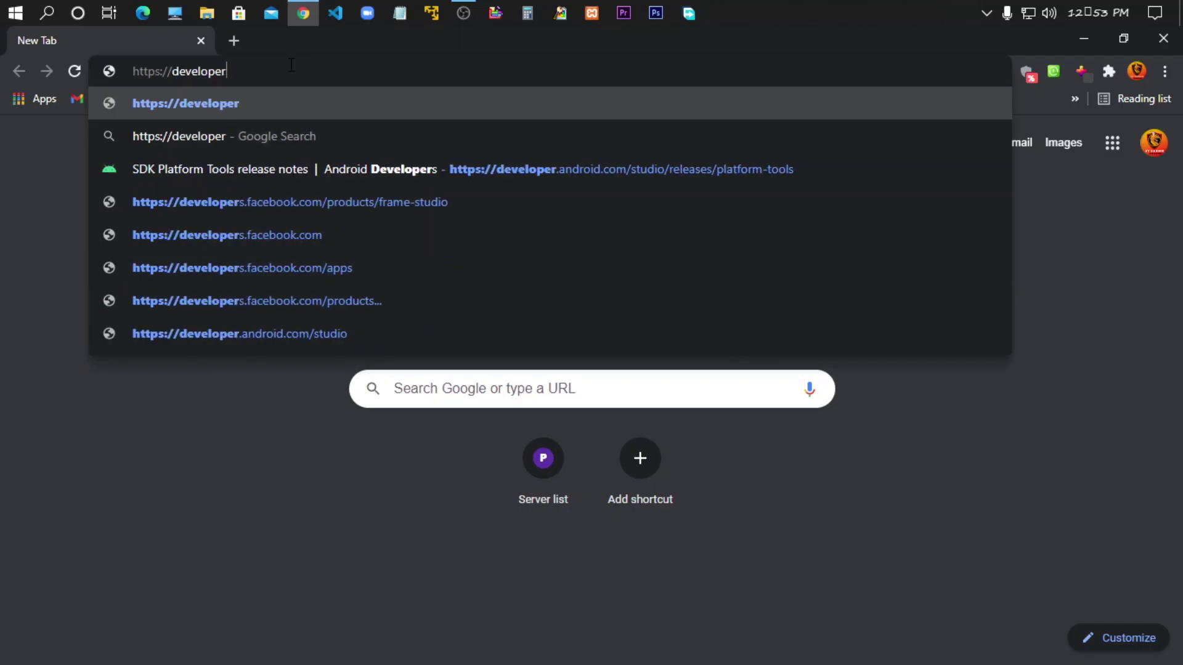
text(s)
key(BackSpace)
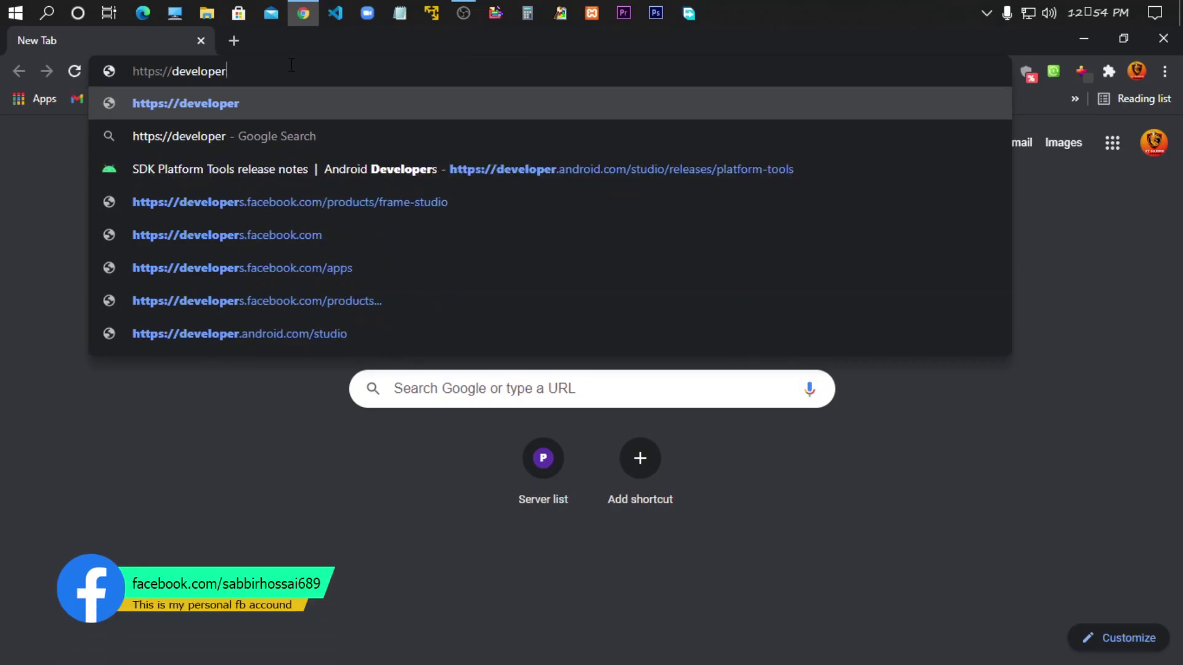
click(293, 162)
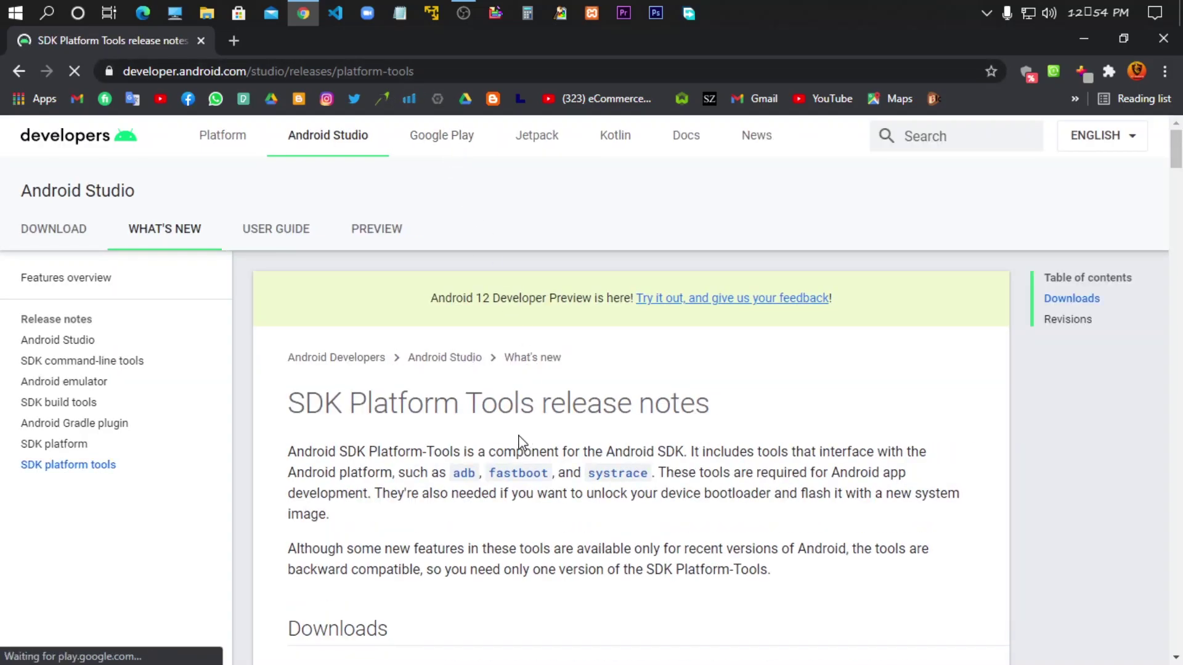
scroll(518, 416, down, 3)
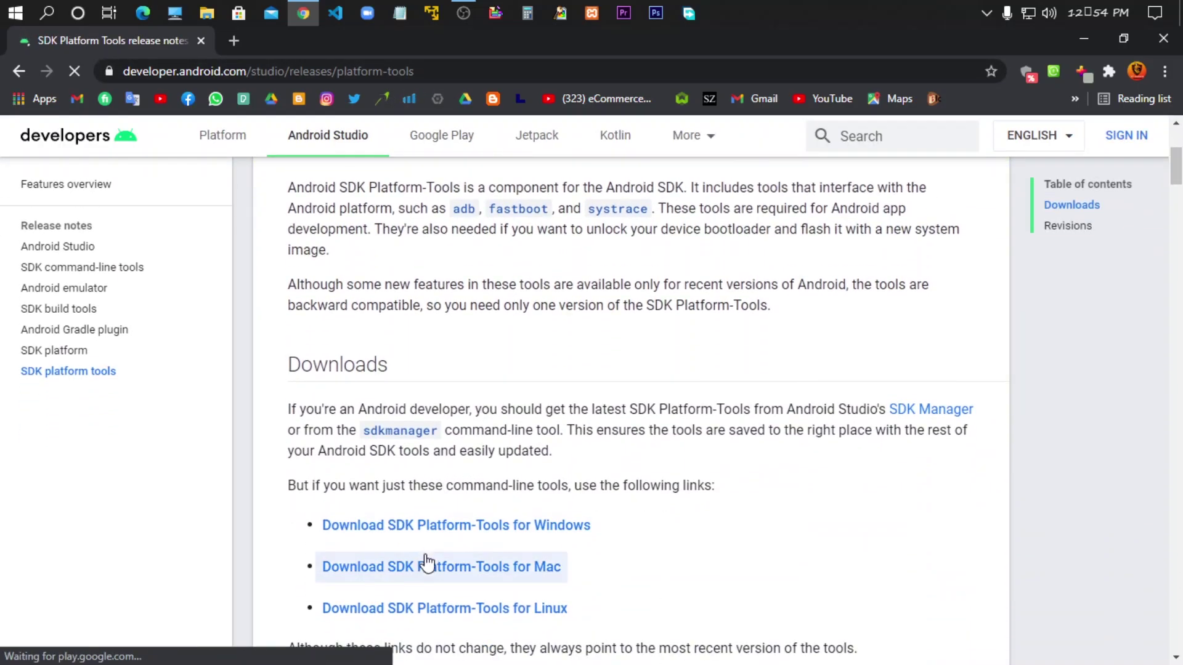
scroll(443, 504, down, 1)
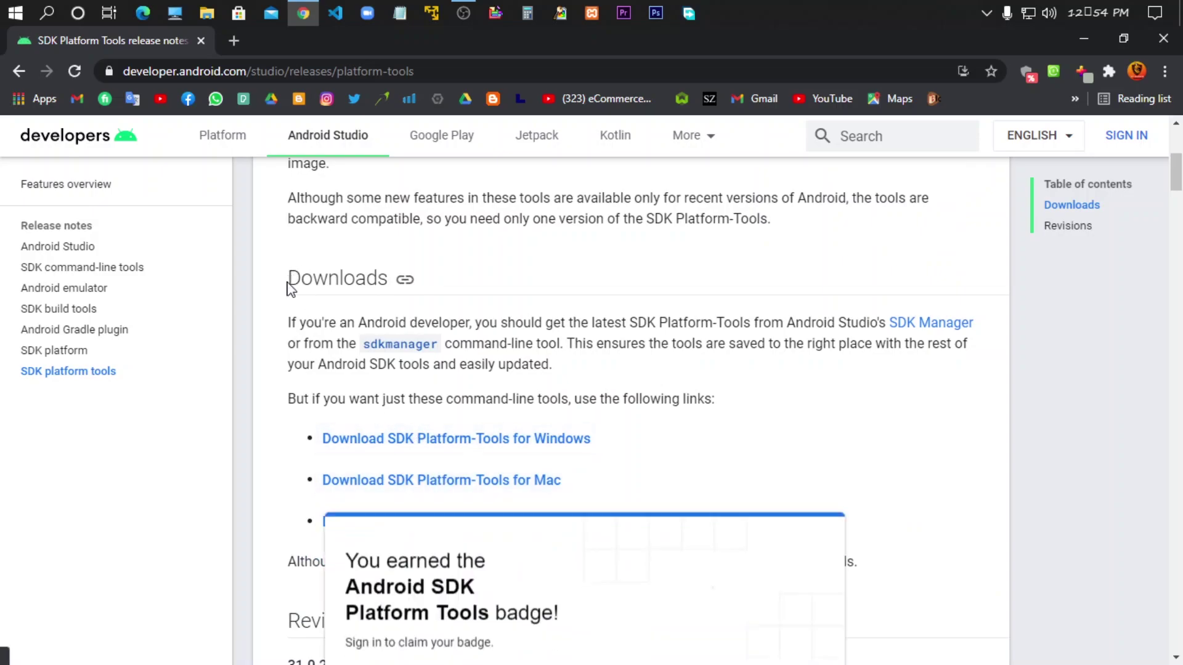
drag(291, 277, 382, 278)
- Dismiss the earned-badge popup and request the SDK Platform-Tools download for Windows
click(410, 393)
scroll(632, 493, down, 1)
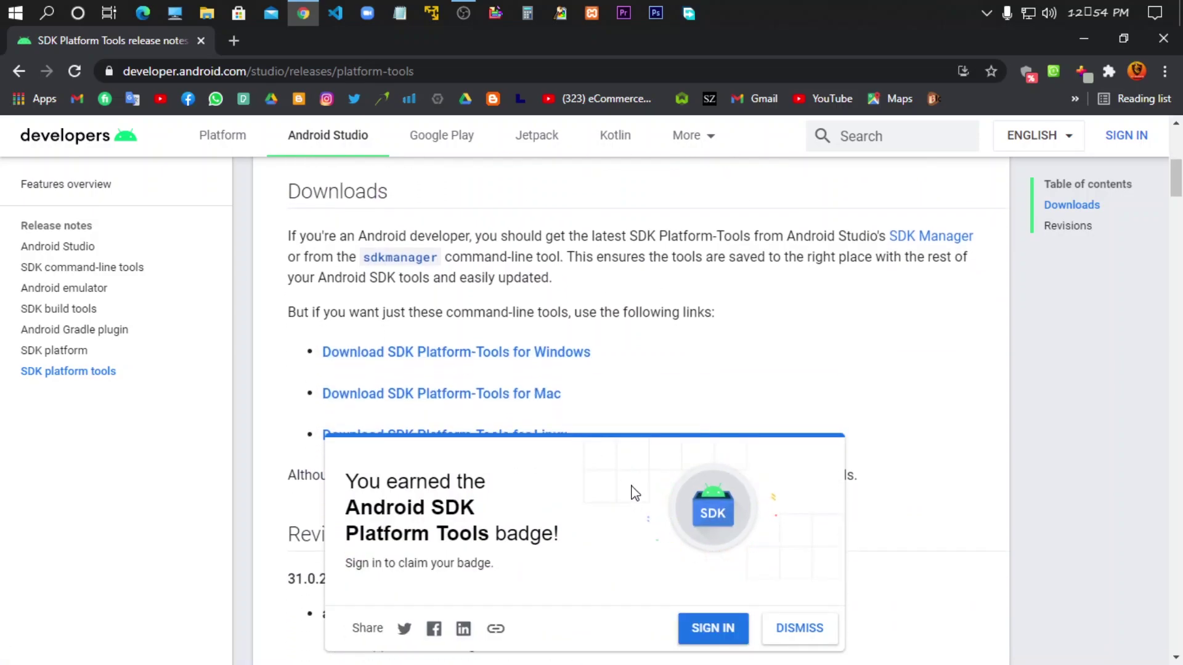
click(797, 630)
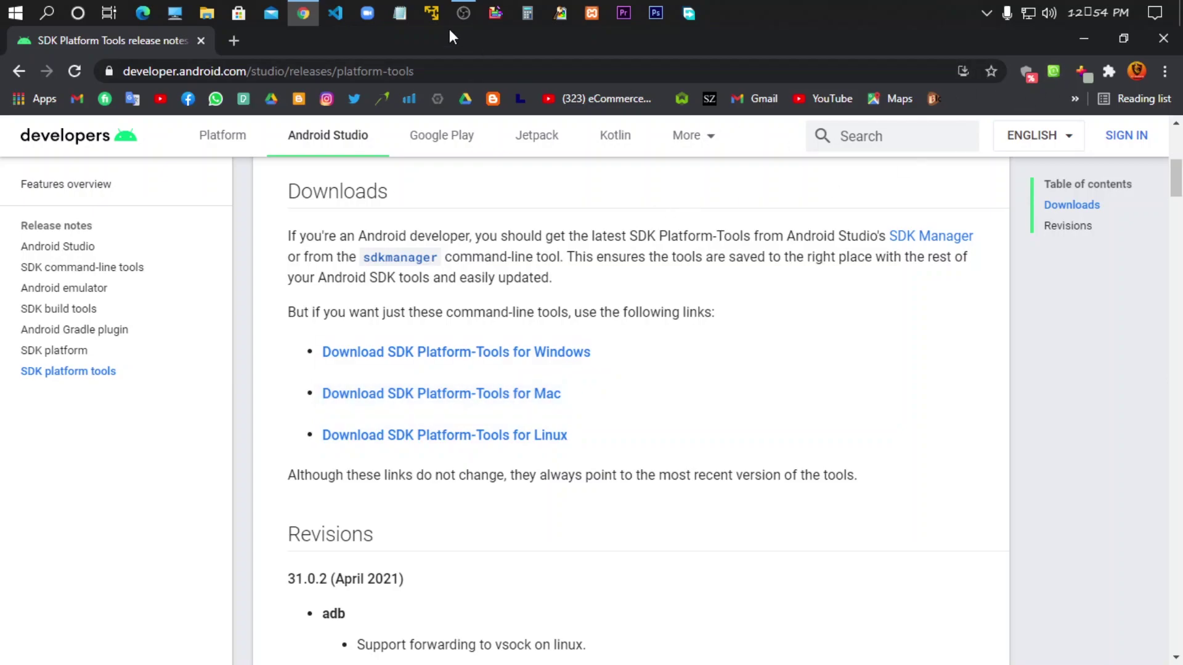
click(527, 351)
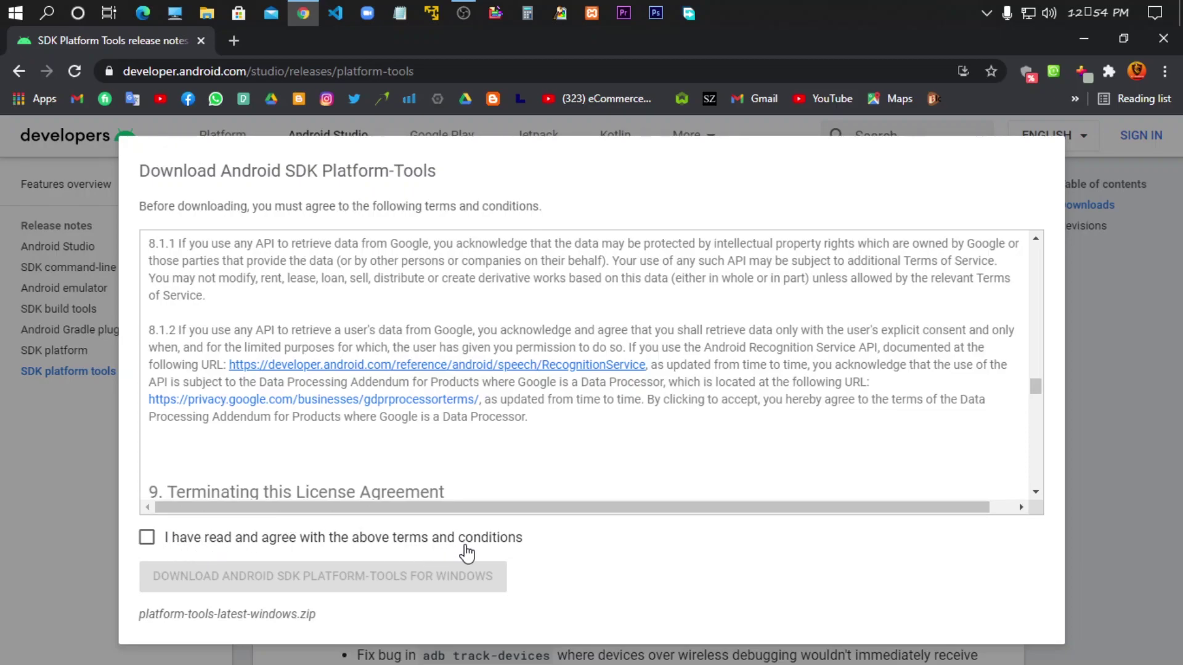
scroll(546, 266, down, 2)
scroll(587, 338, down, 2)
scroll(591, 371, down, 3)
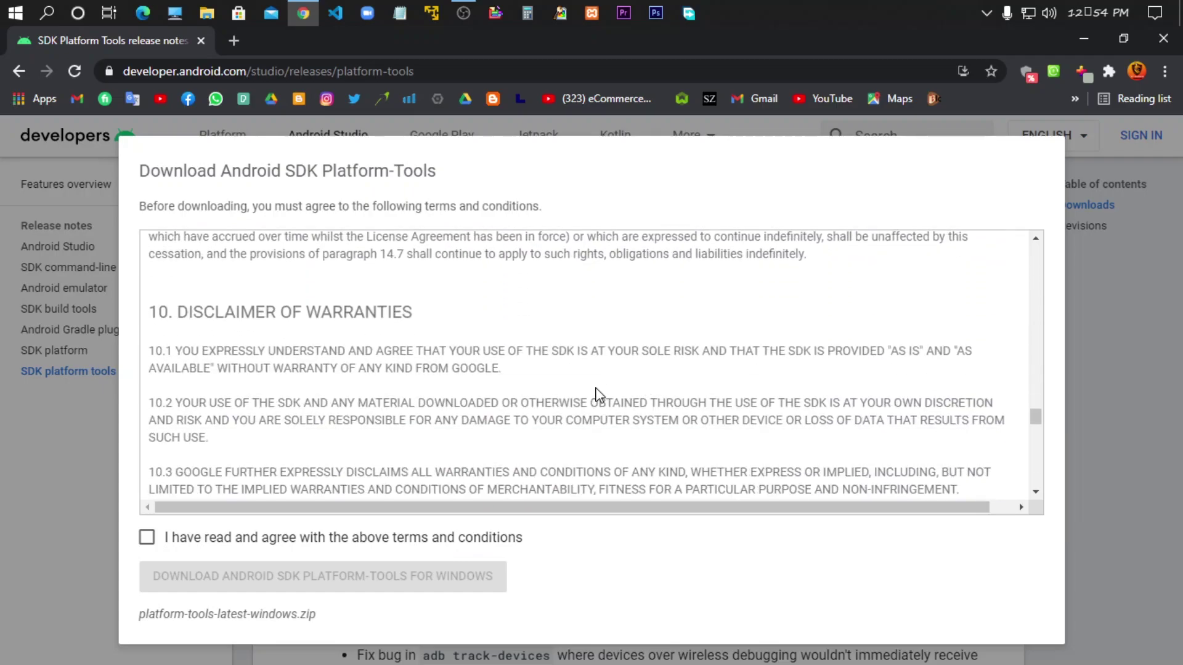
scroll(598, 391, down, 3)
scroll(497, 409, down, 3)
scroll(497, 410, up, 3)
scroll(497, 410, down, 3)
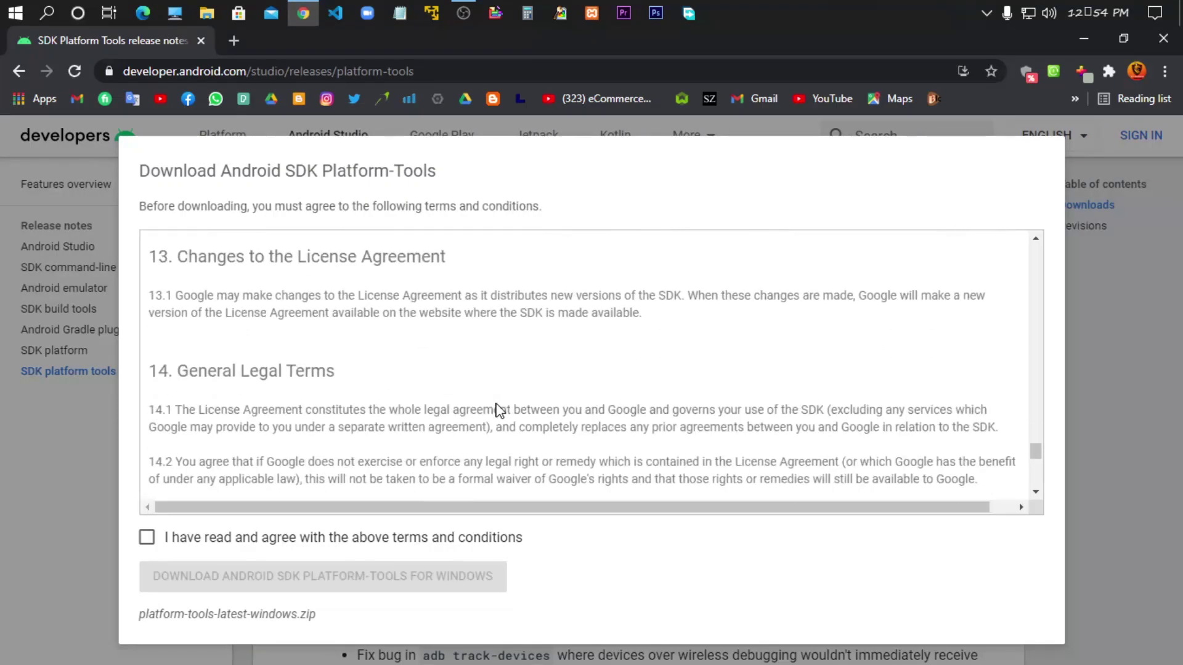
scroll(497, 410, down, 4)
- Agree to the terms, download the Windows platform-tools zip, and check its download options
click(148, 539)
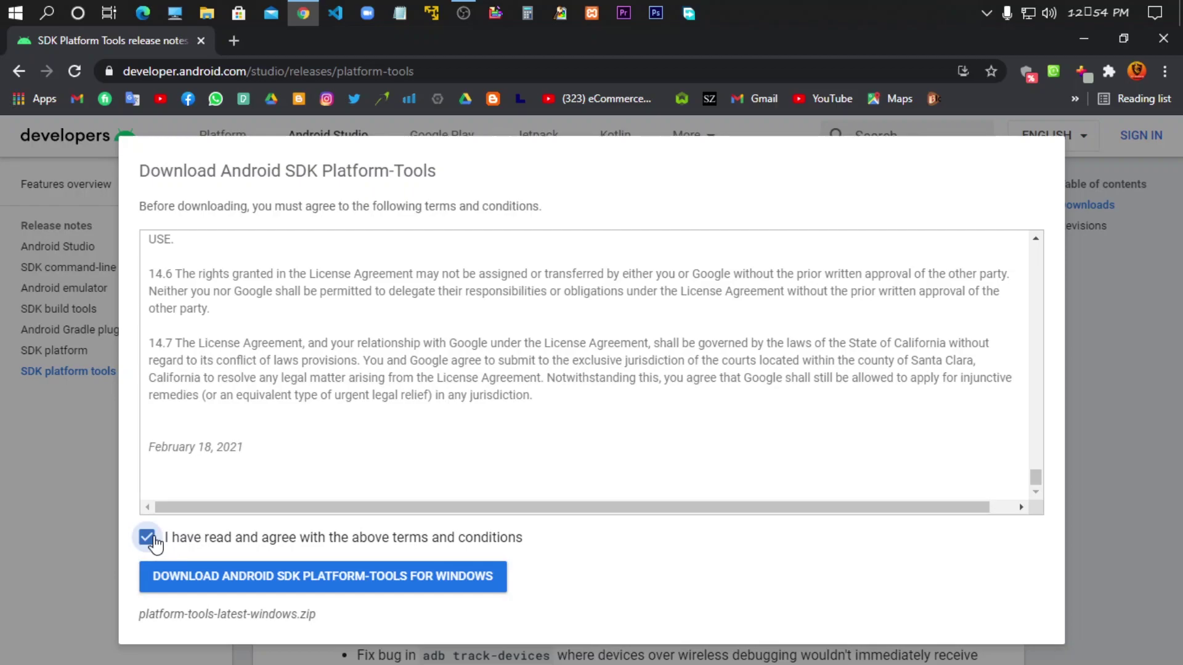
click(328, 577)
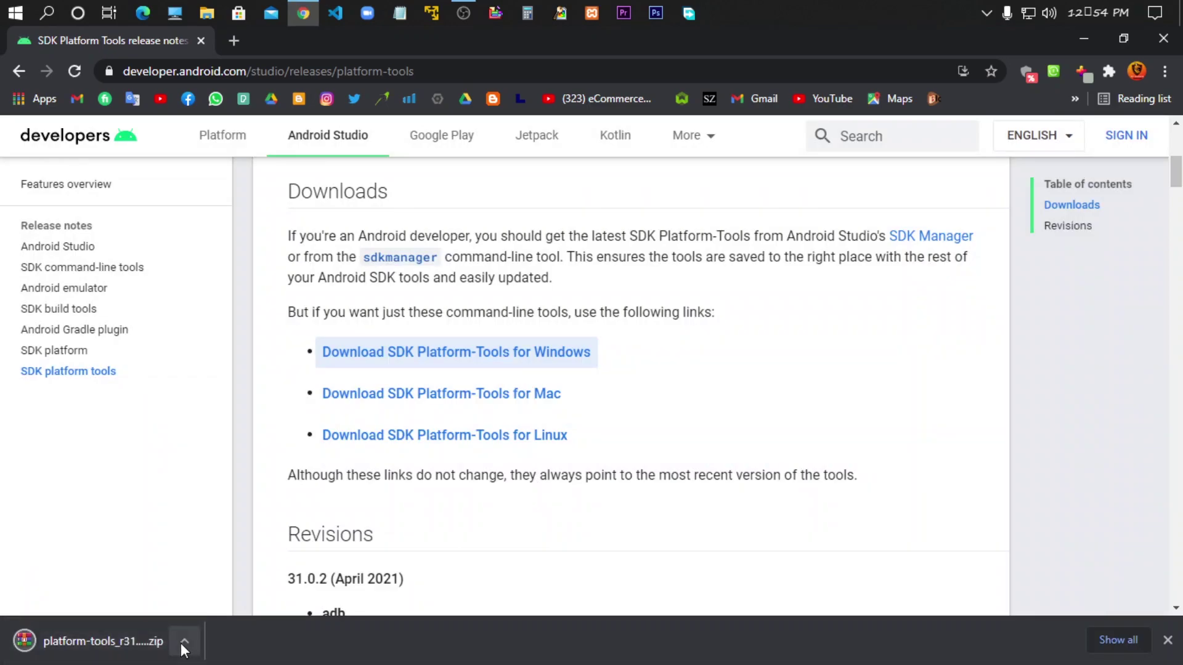
click(184, 645)
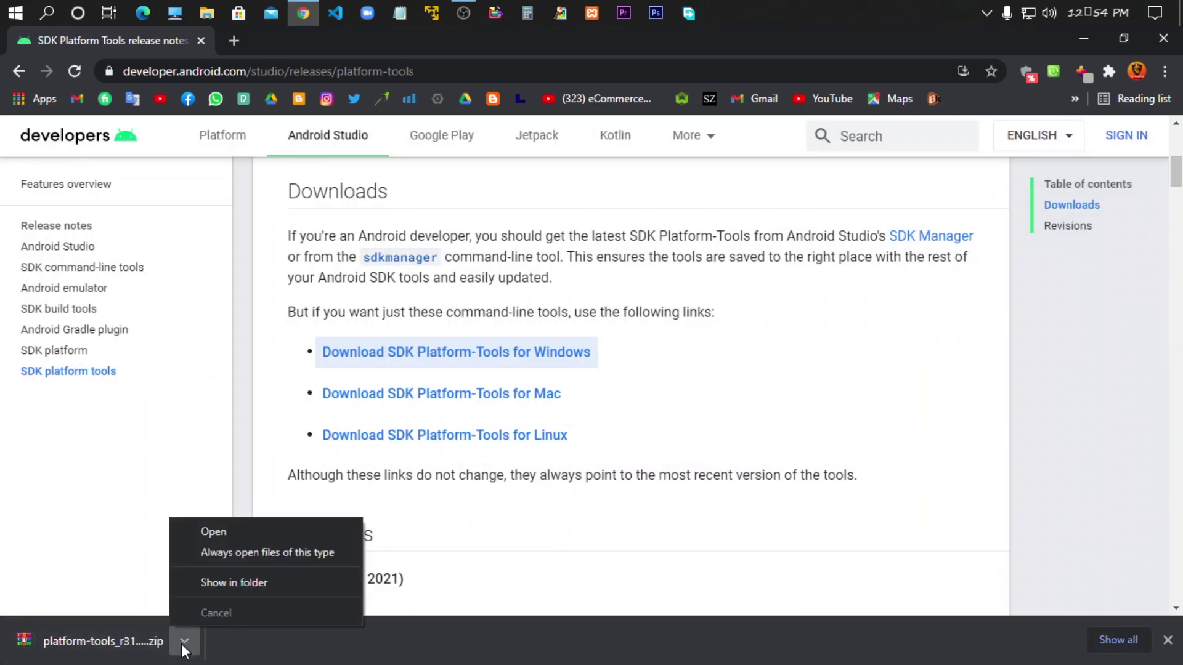
click(178, 480)
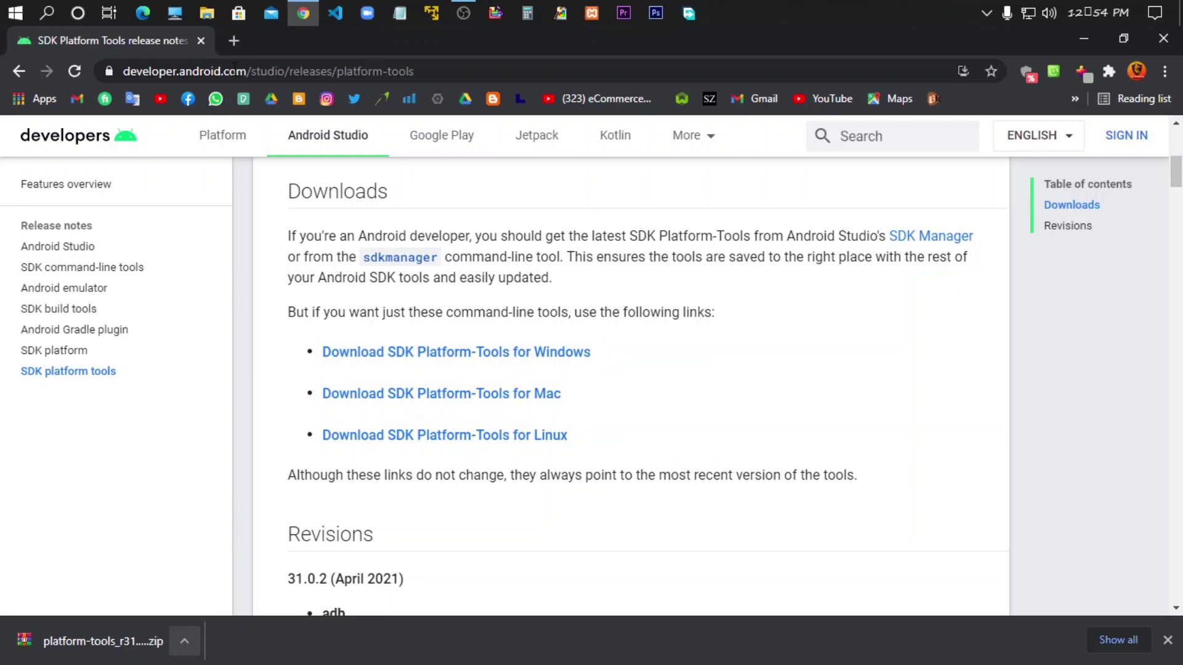
- Go to github.com/Genymobile/scrcpy in a new browser tab
click(234, 42)
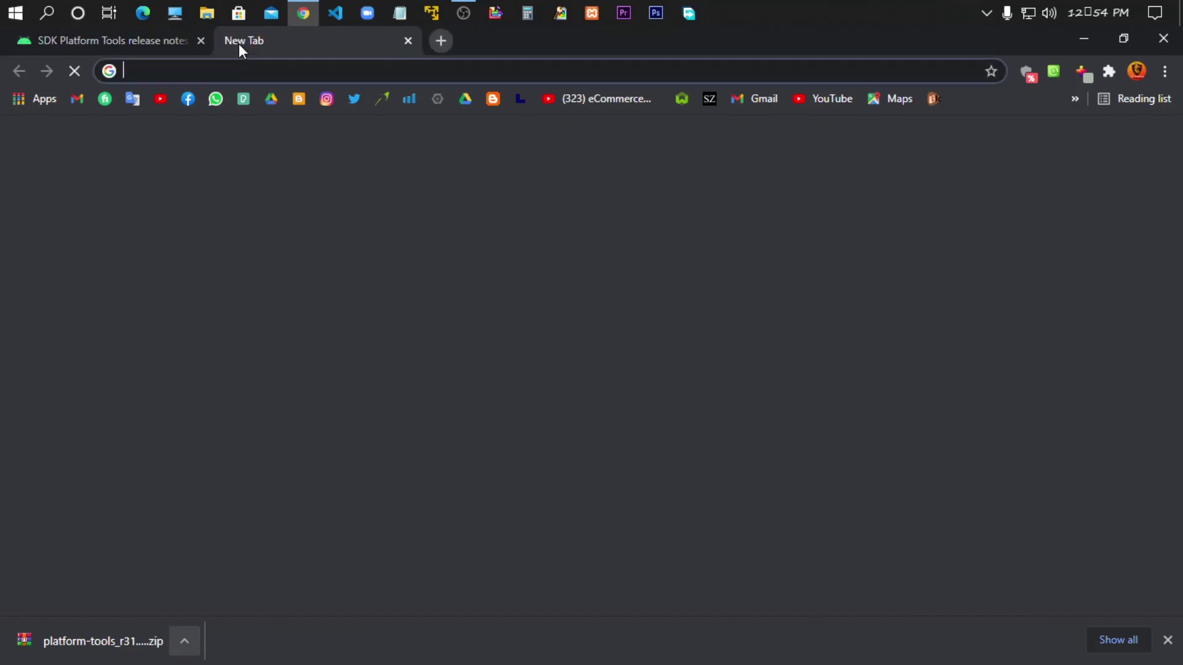
click(275, 71)
click(83, 138)
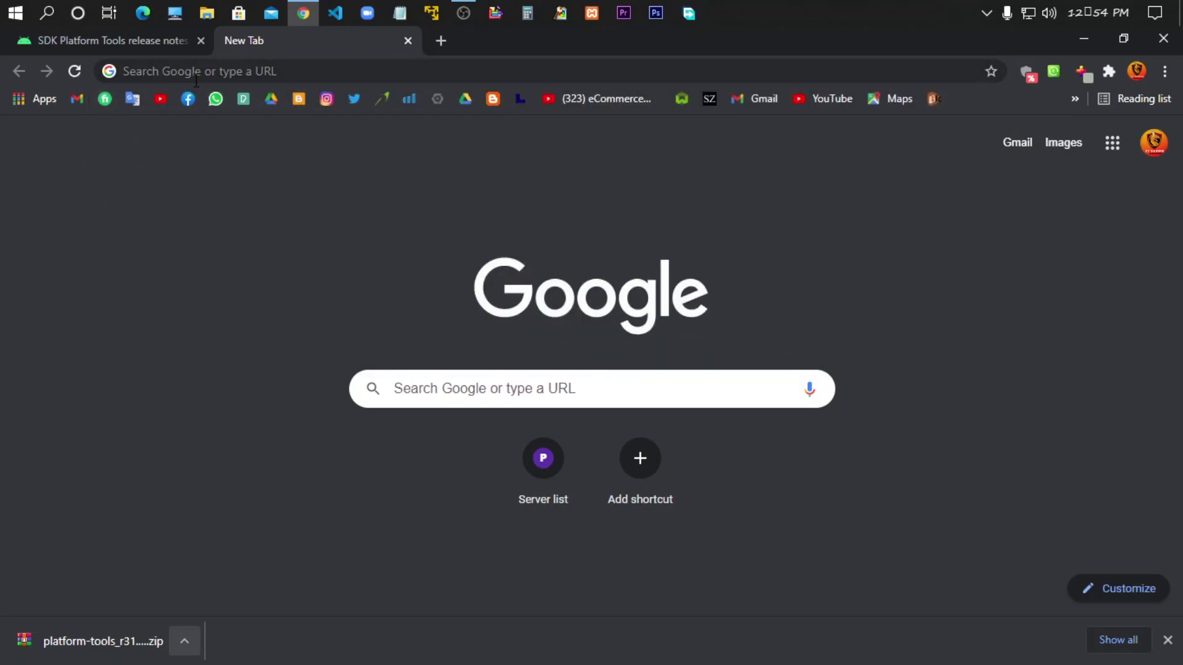
click(265, 74)
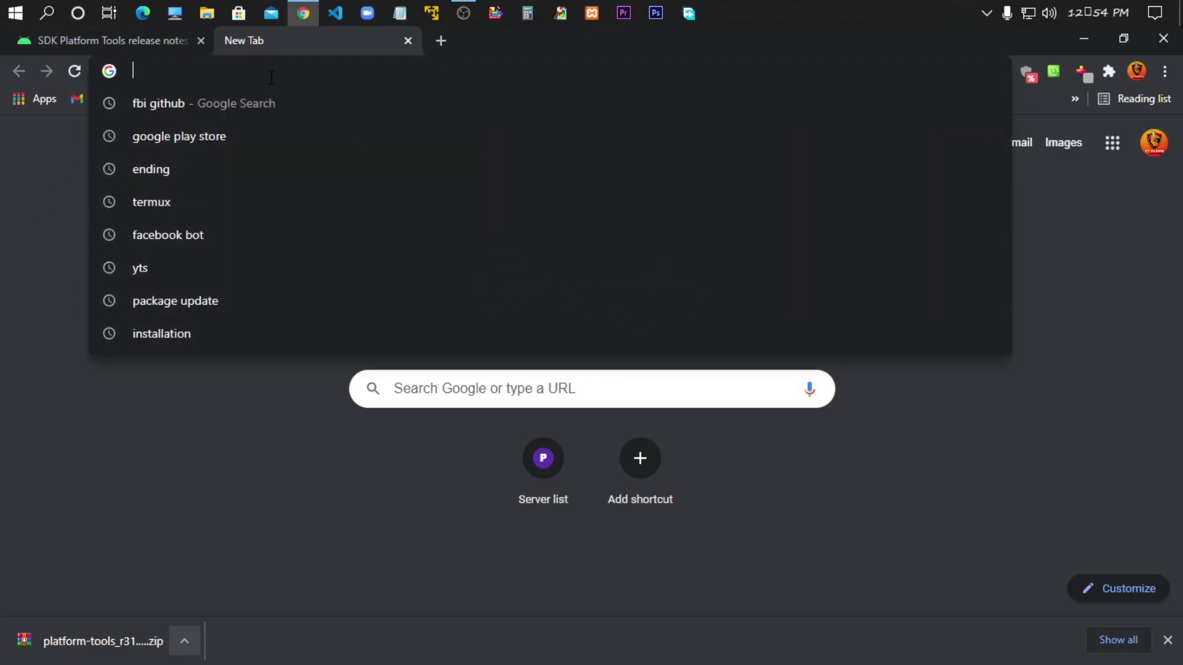
text(htt)
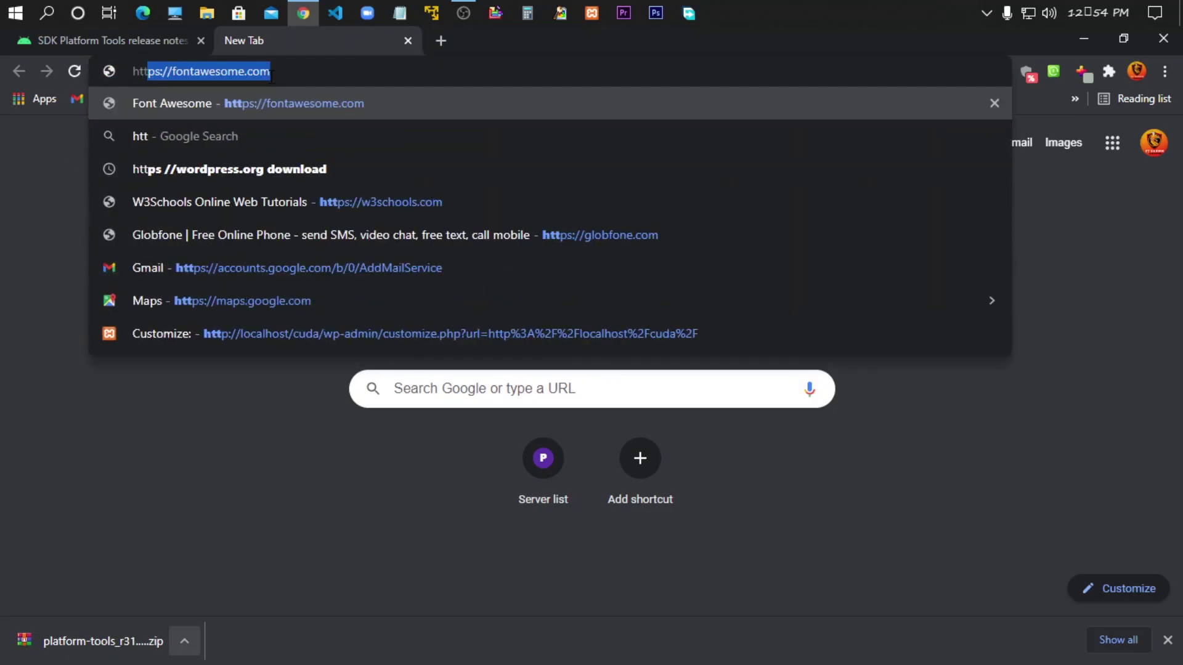
text(ps:)
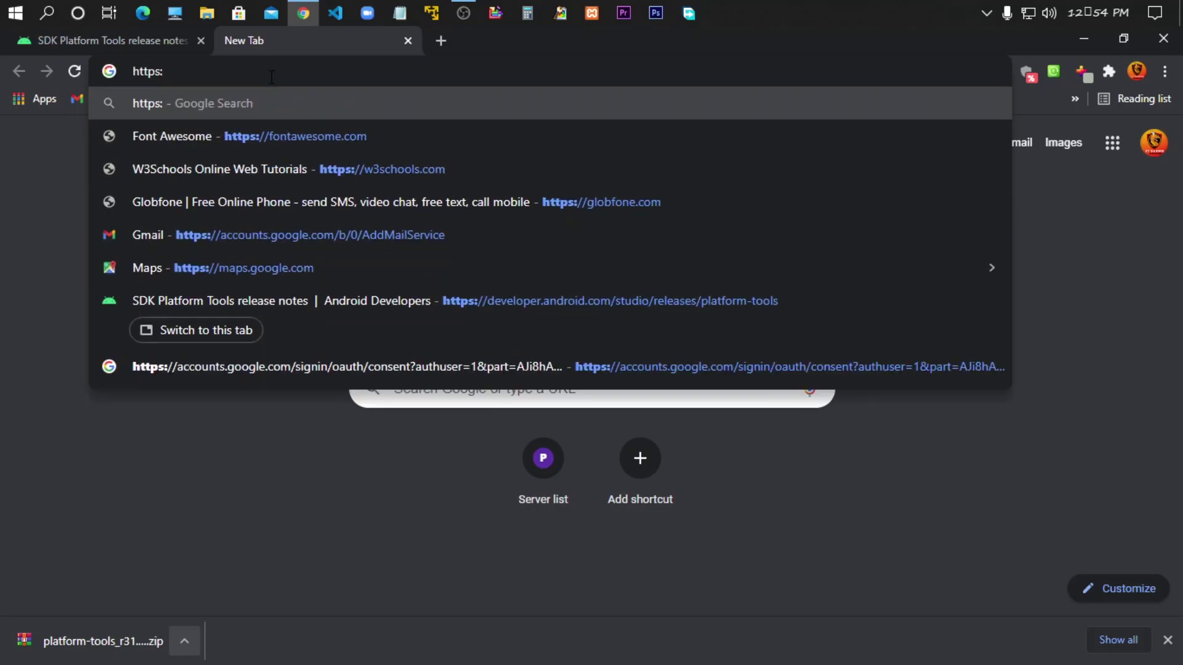
text(//)
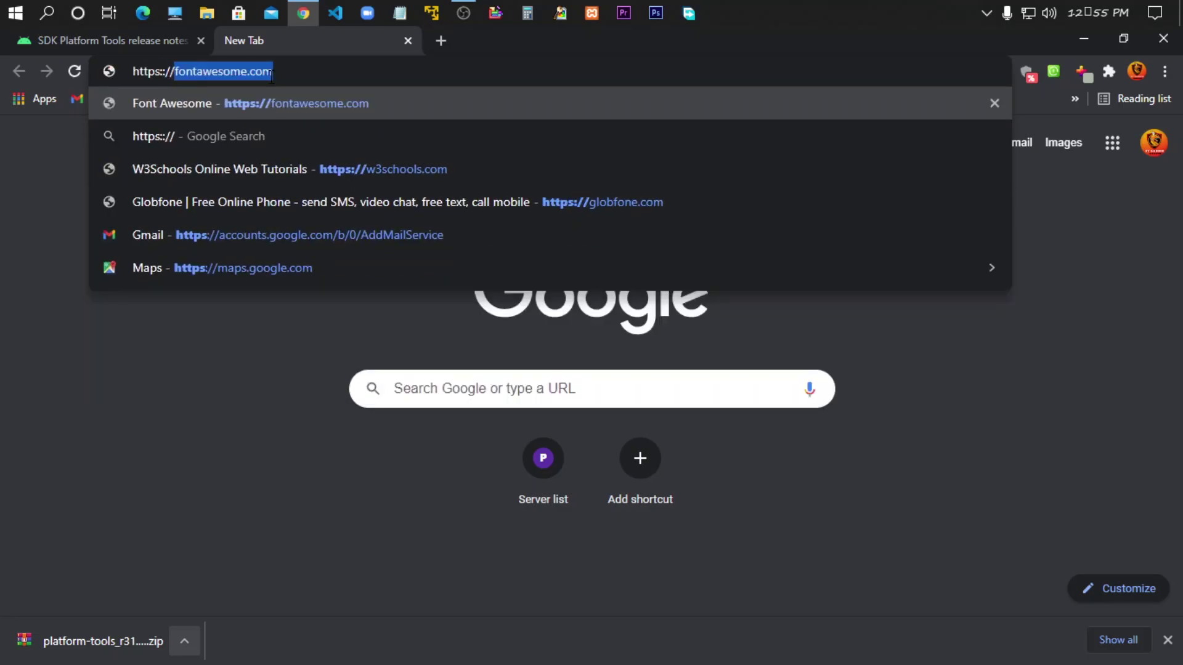
text(github.com/)
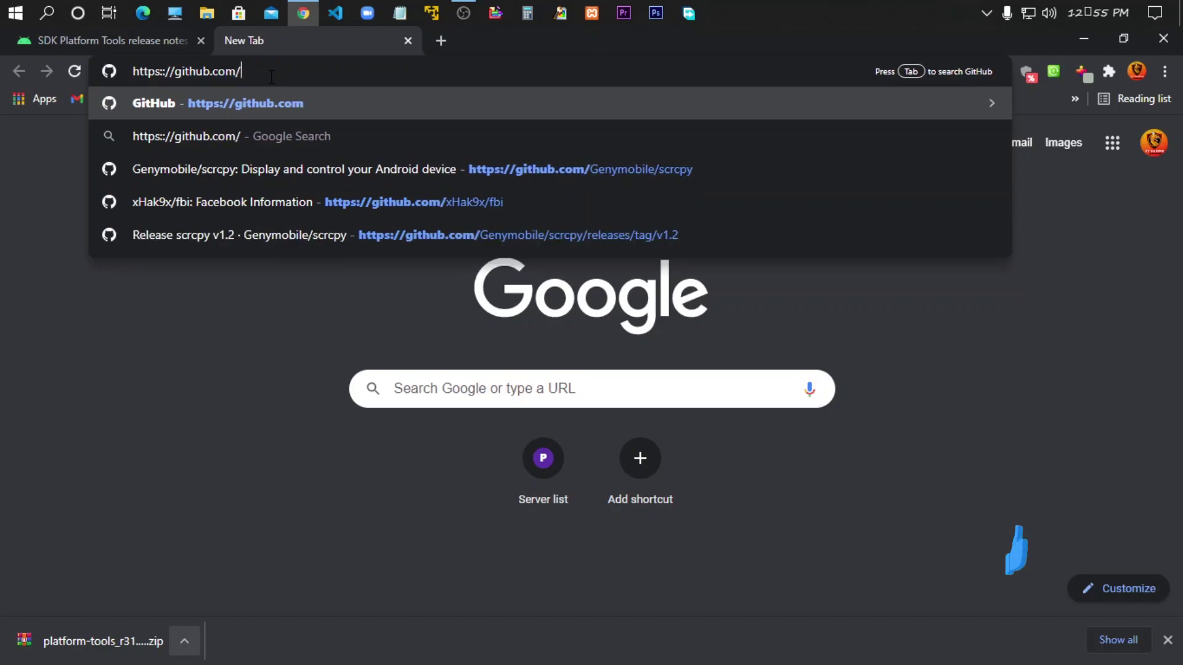
text(G)
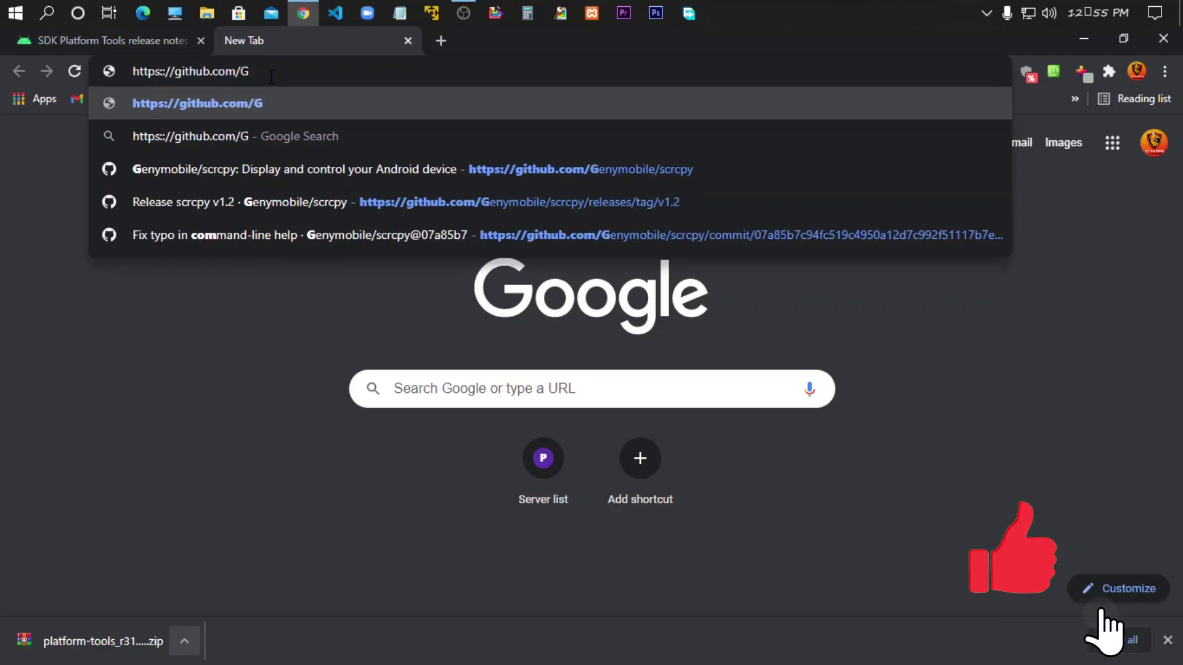
text(en)
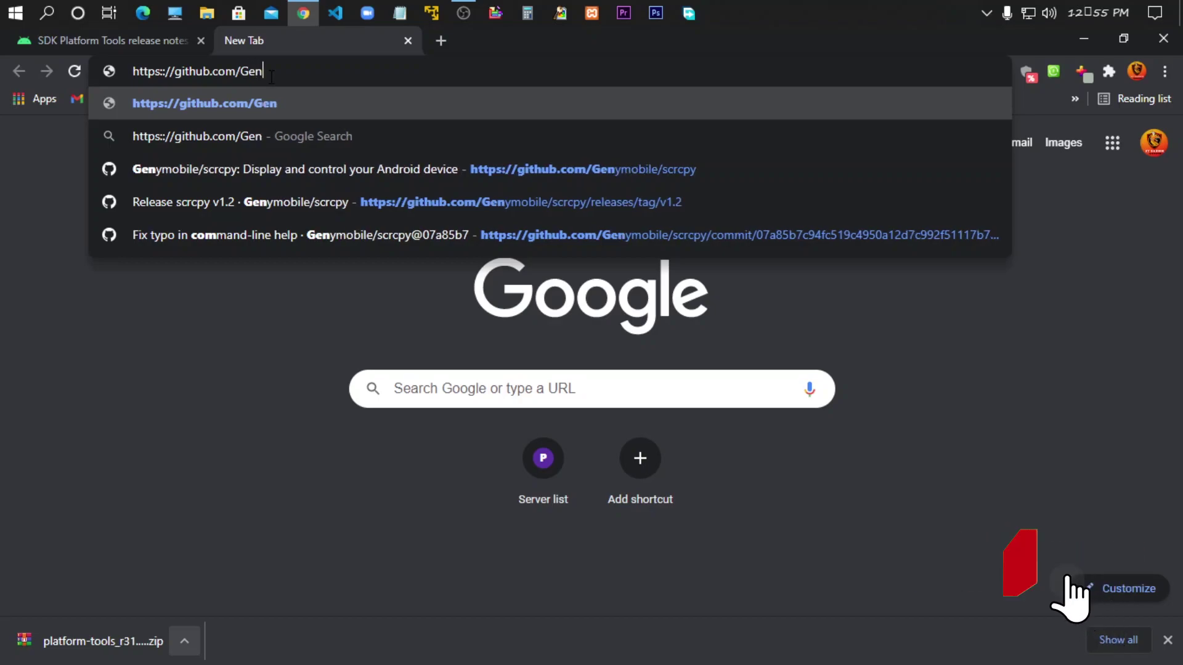
text(ymobile)
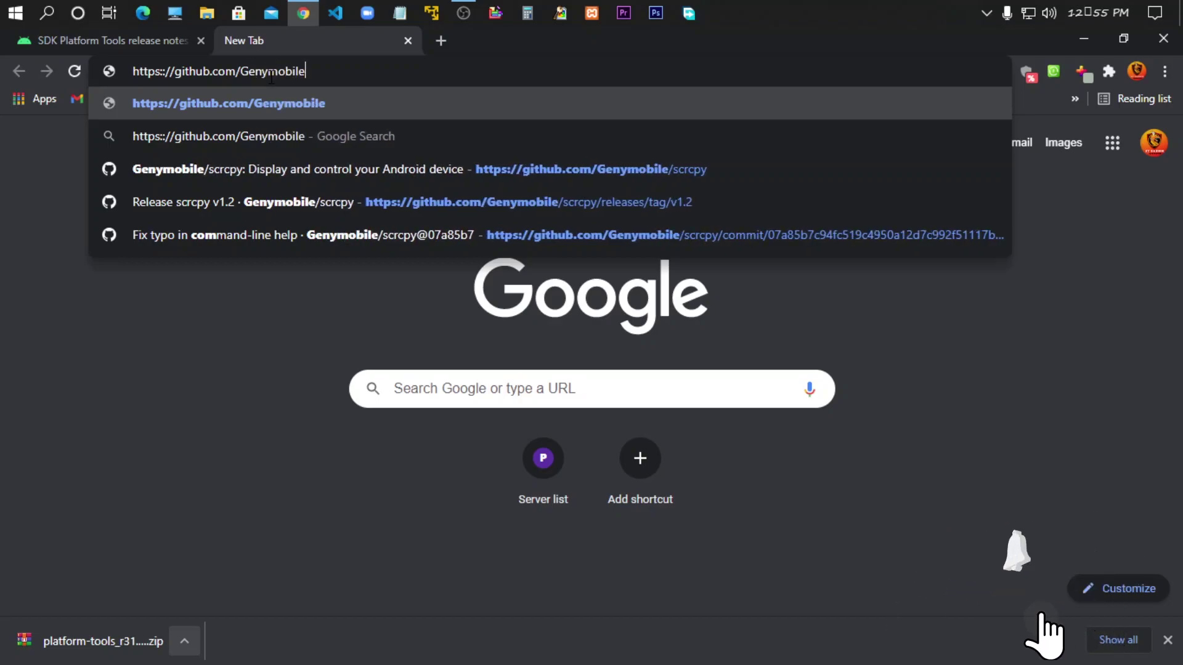
text(/s)
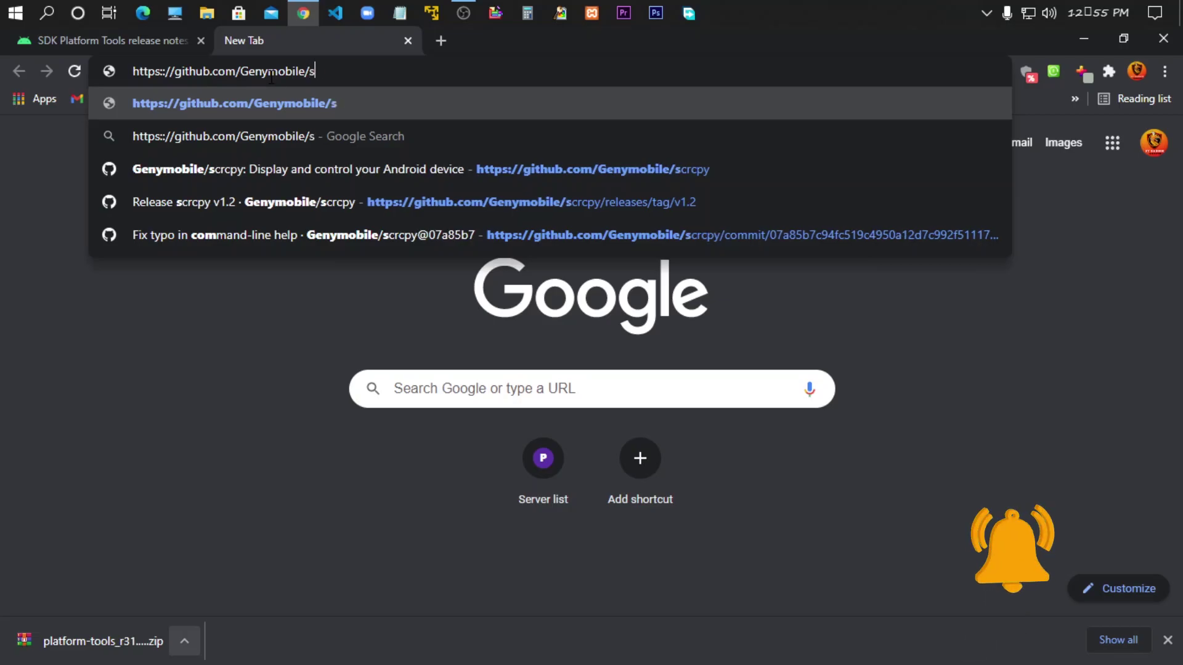
text(cry)
key(BackSpace)
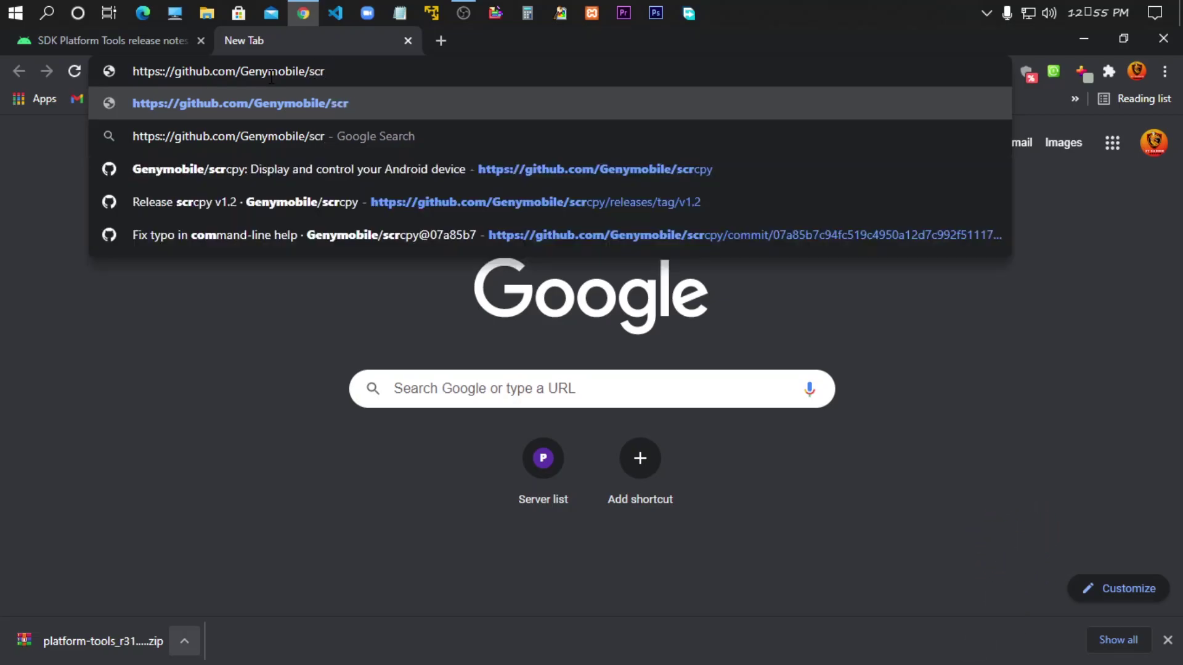
text(cpy)
key(Return)
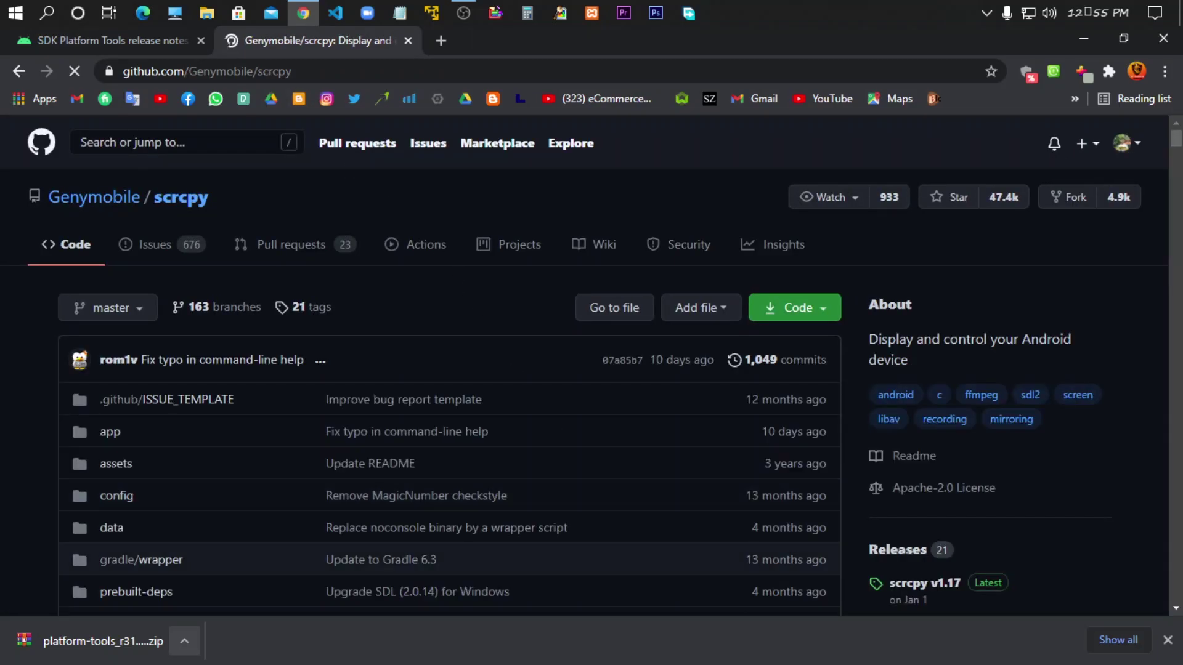
click(1168, 640)
scroll(507, 388, down, 5)
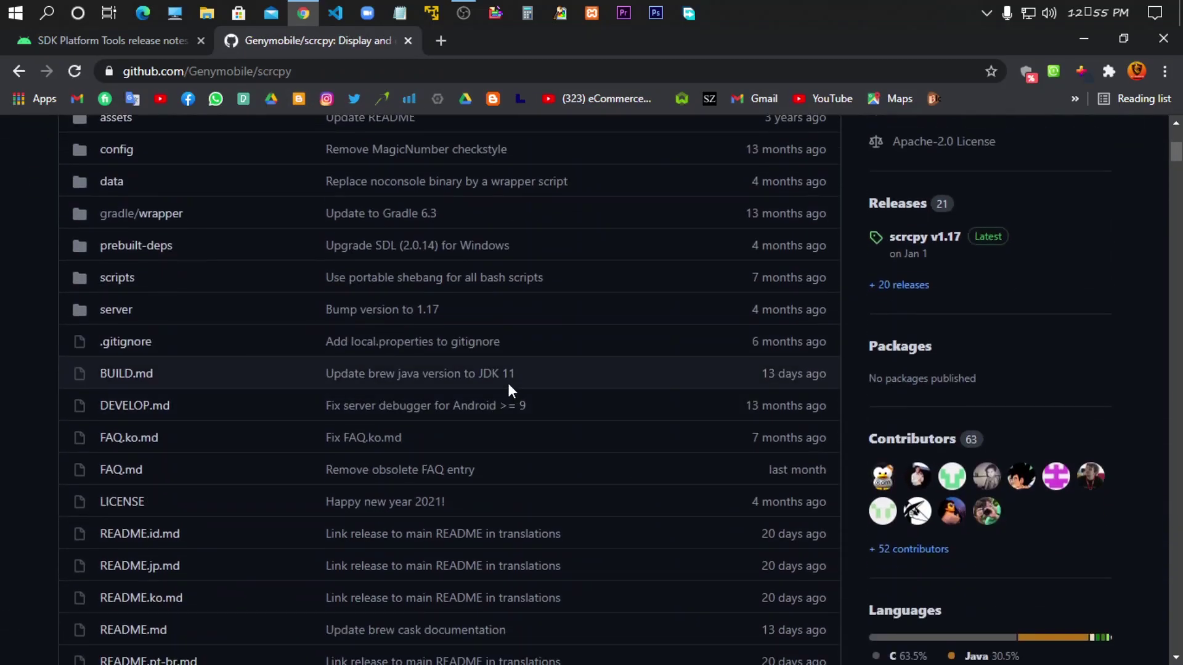
scroll(517, 370, up, 1)
scroll(545, 356, up, 5)
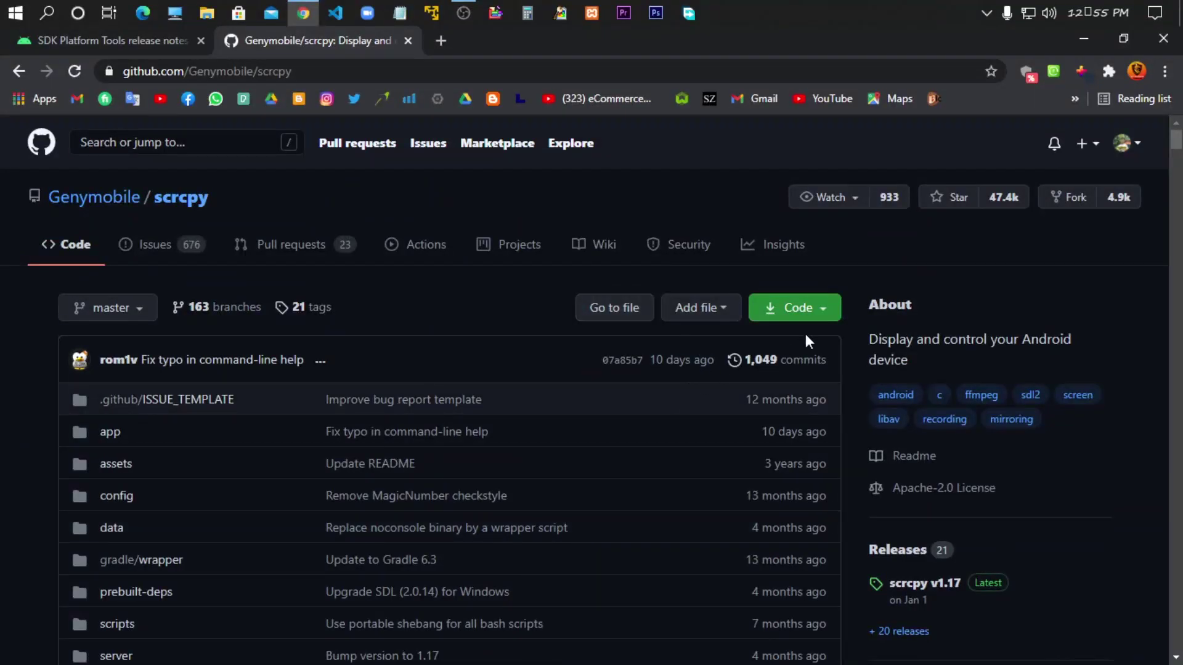
click(811, 312)
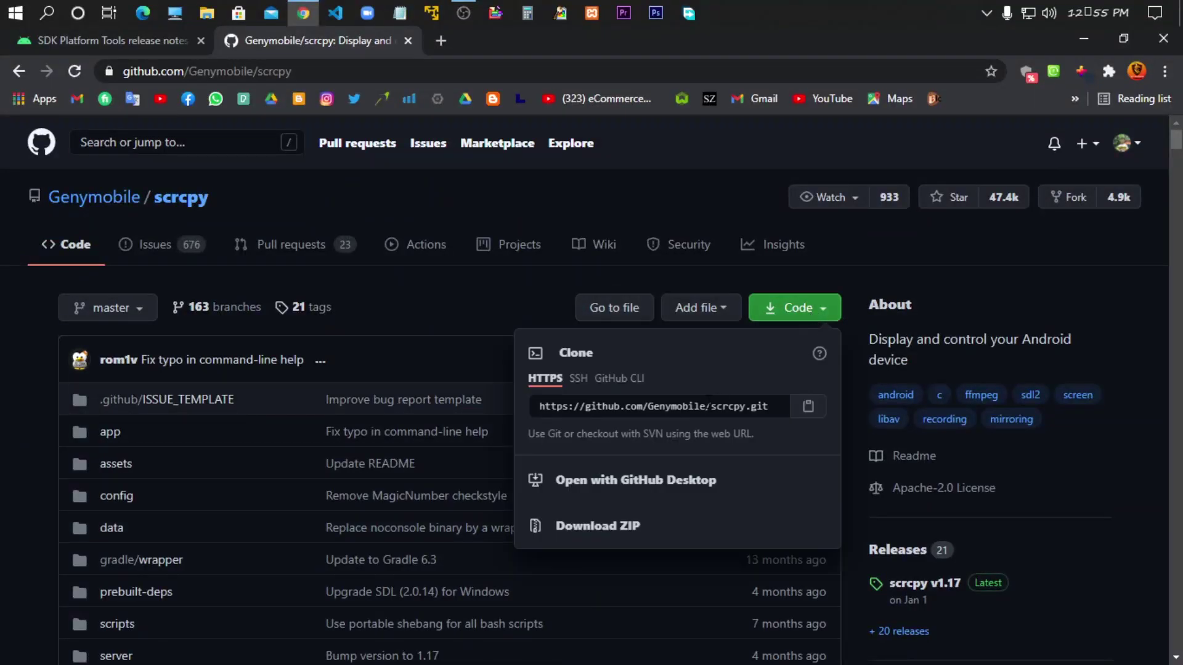
click(809, 308)
scroll(713, 433, down, 2)
scroll(299, 511, down, 5)
scroll(303, 514, down, 4)
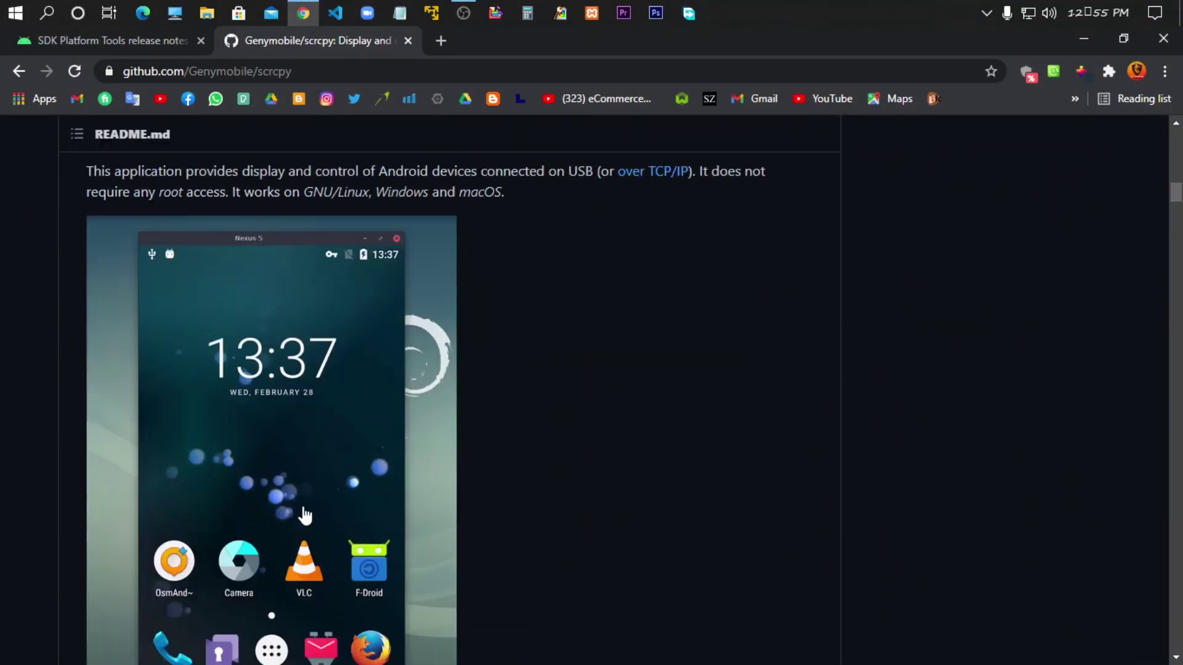
scroll(284, 458, down, 5)
scroll(285, 465, down, 1)
scroll(291, 435, up, 2)
scroll(290, 423, up, 6)
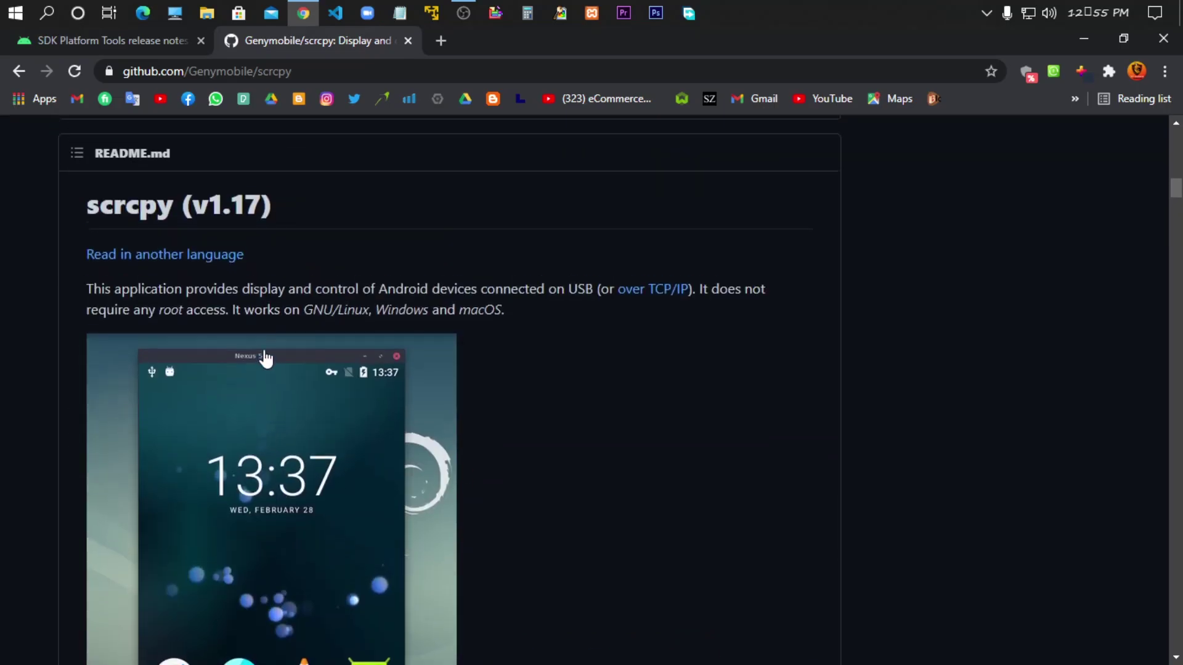
scroll(286, 452, down, 1)
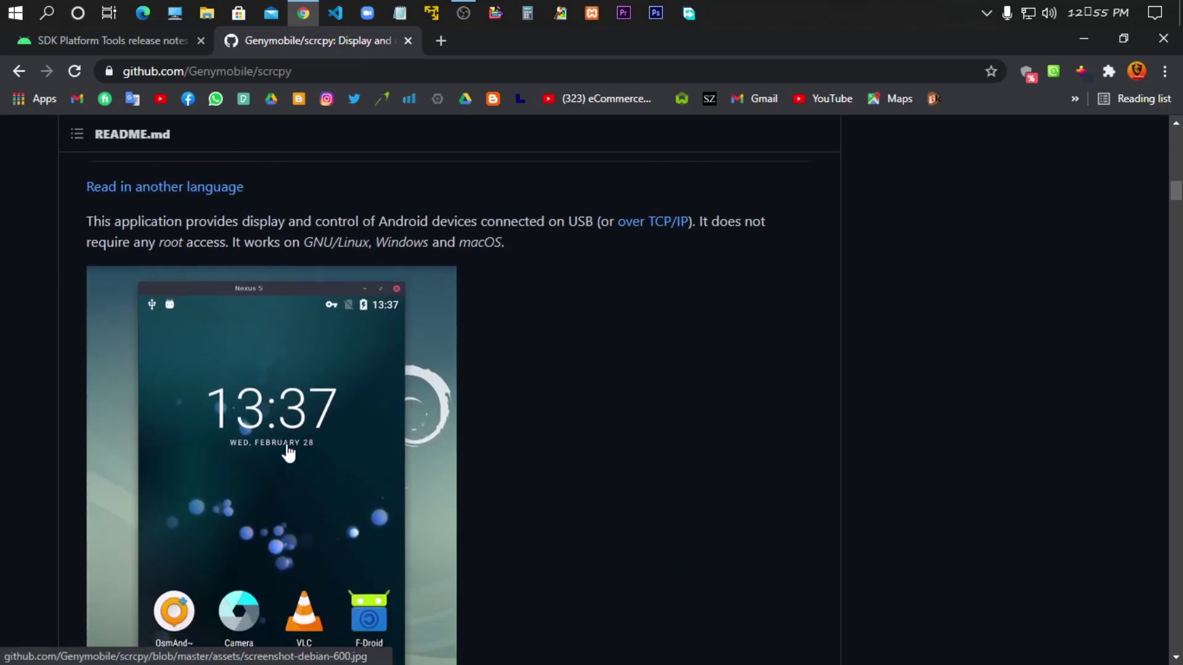
scroll(301, 441, down, 2)
scroll(301, 441, up, 2)
scroll(299, 439, down, 3)
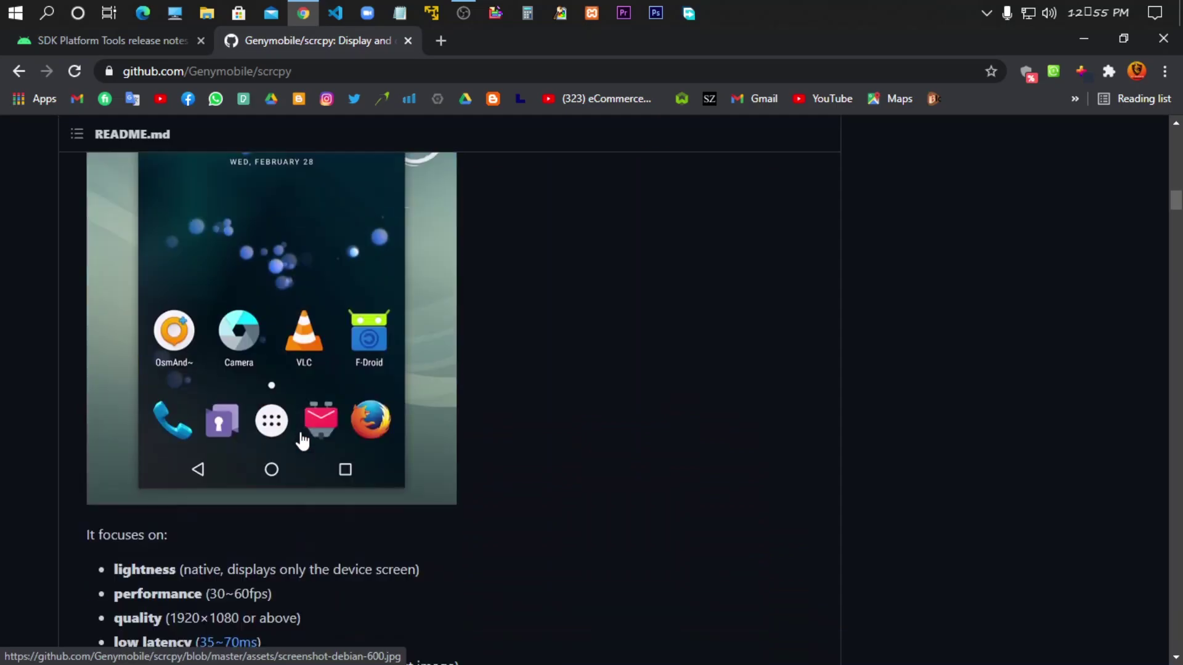
scroll(300, 430, down, 6)
scroll(300, 430, down, 1)
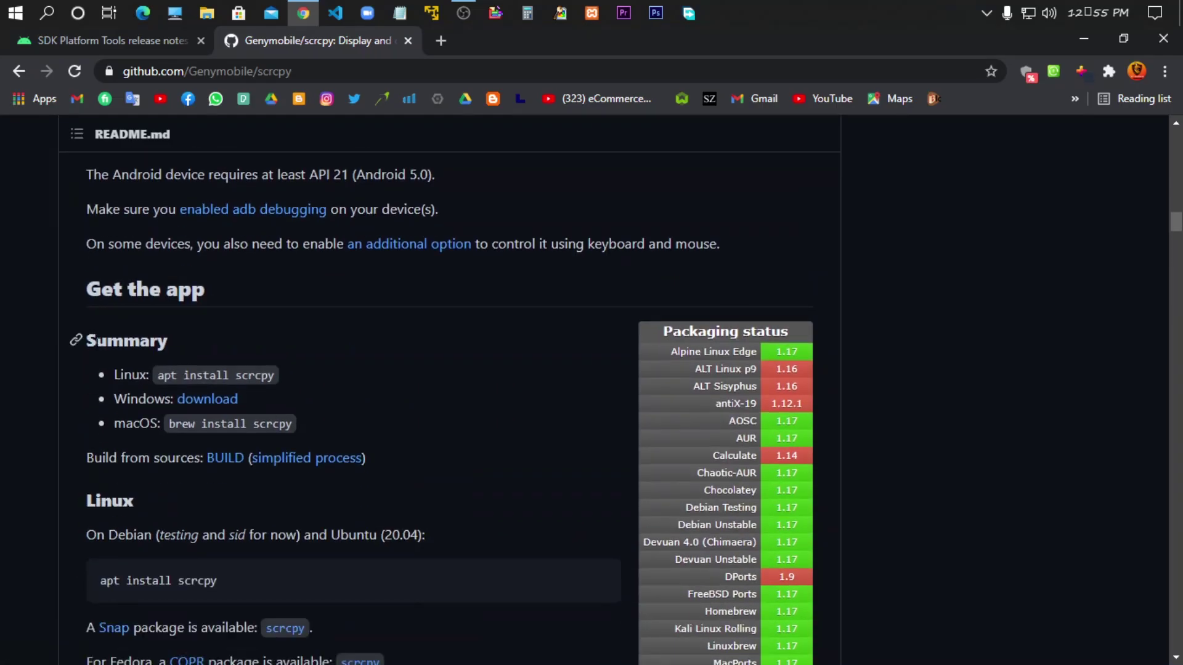
scroll(136, 361, down, 1)
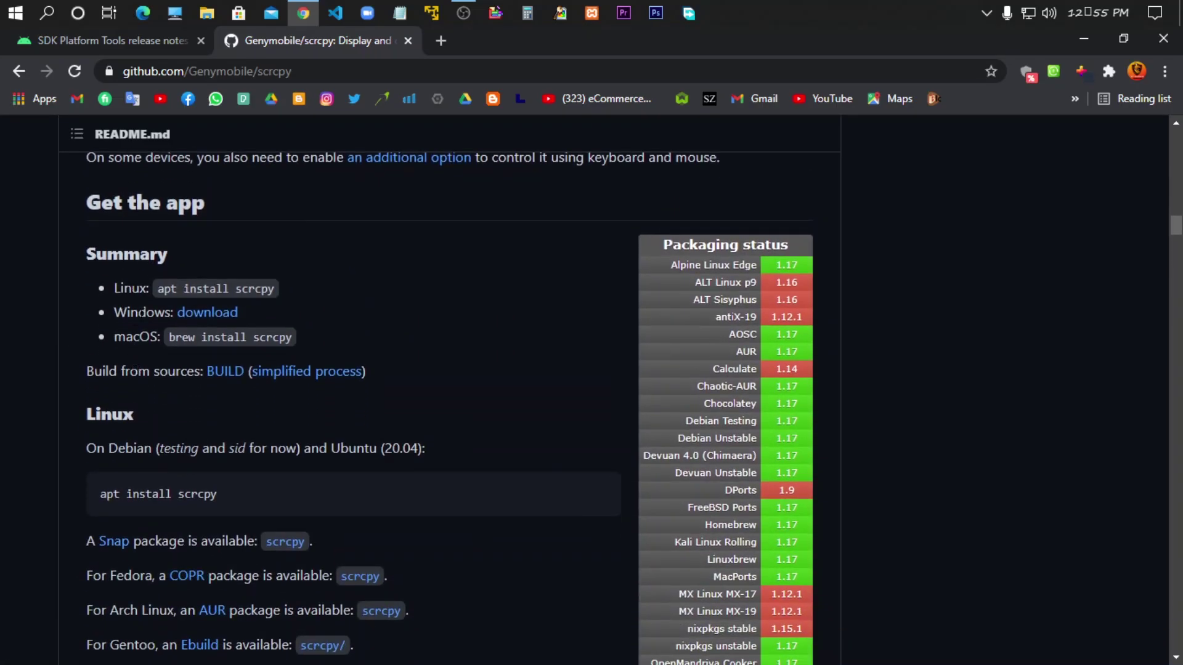
- Download scrcpy-win64-v1.17.zip from the Windows link under Get the app
click(213, 315)
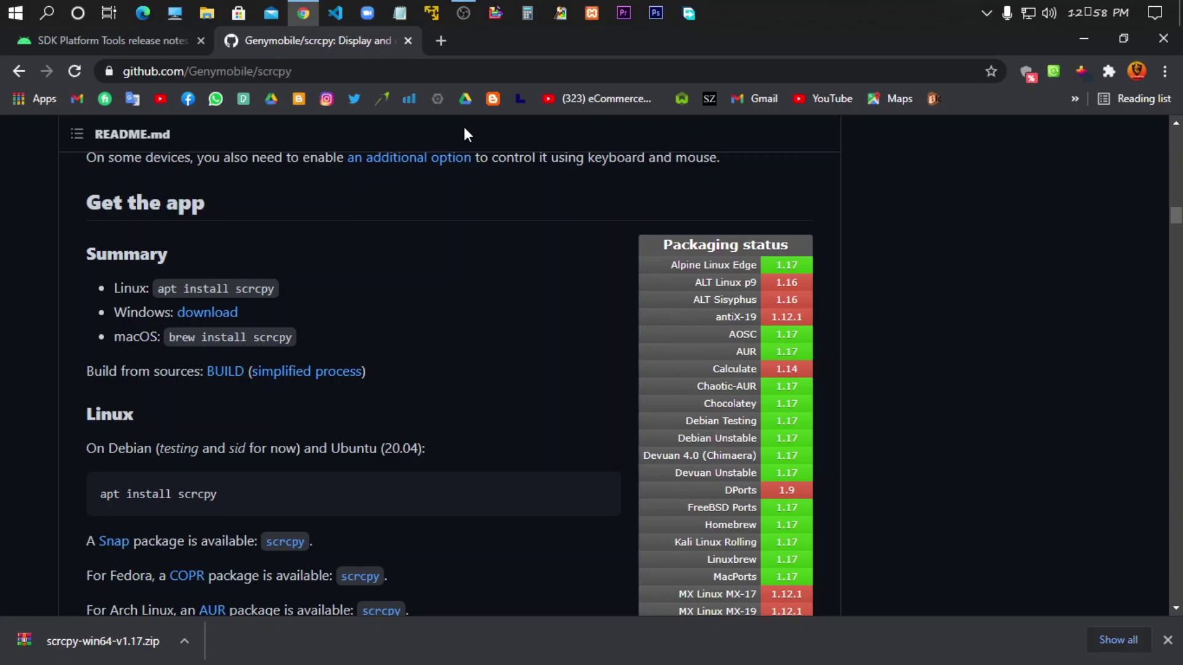
- Cut the scrcpy and platform-tools (2) zips from Downloads, then close File Explorer
click(206, 12)
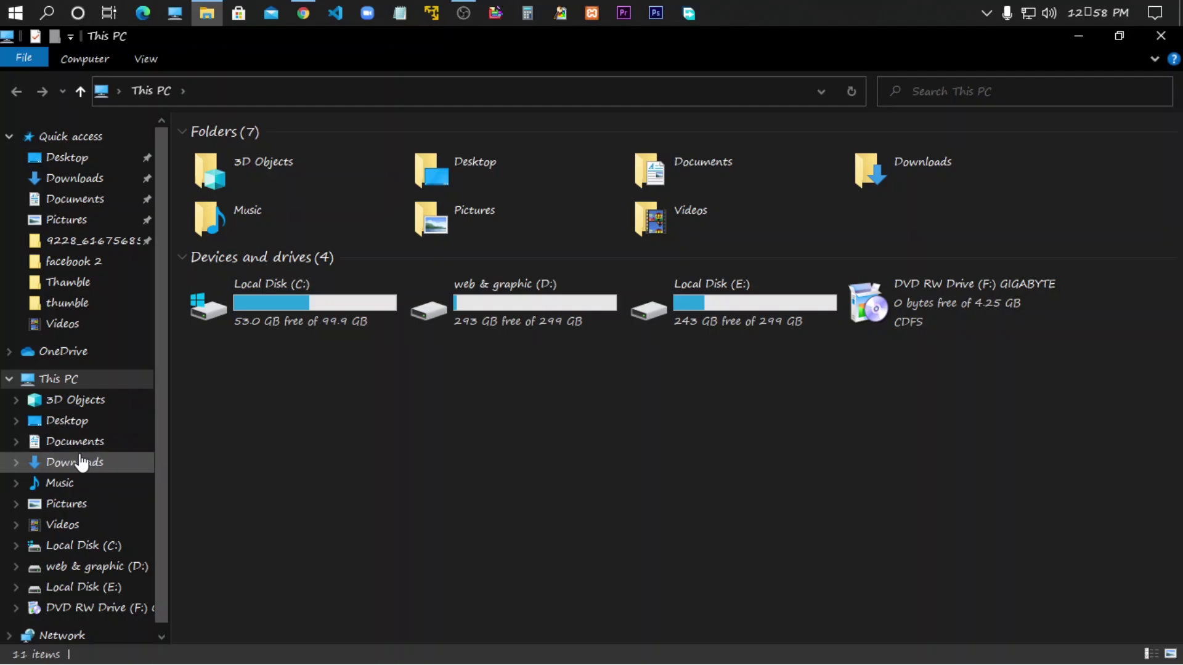
click(79, 463)
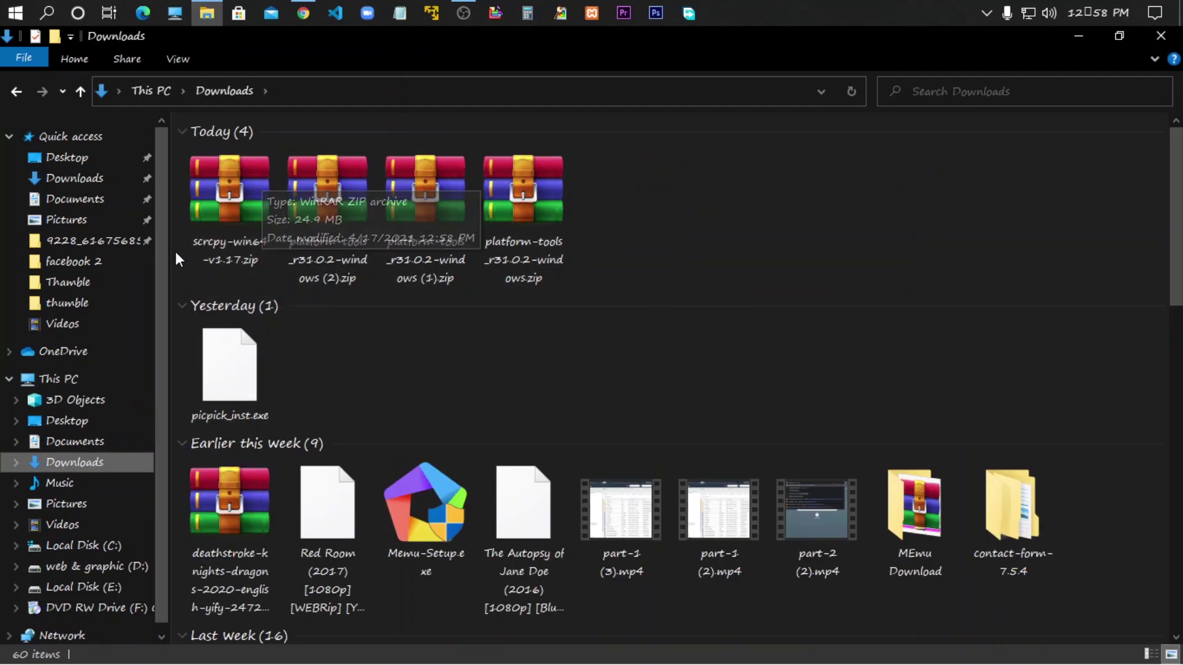
click(194, 246)
ctrl+click(319, 239)
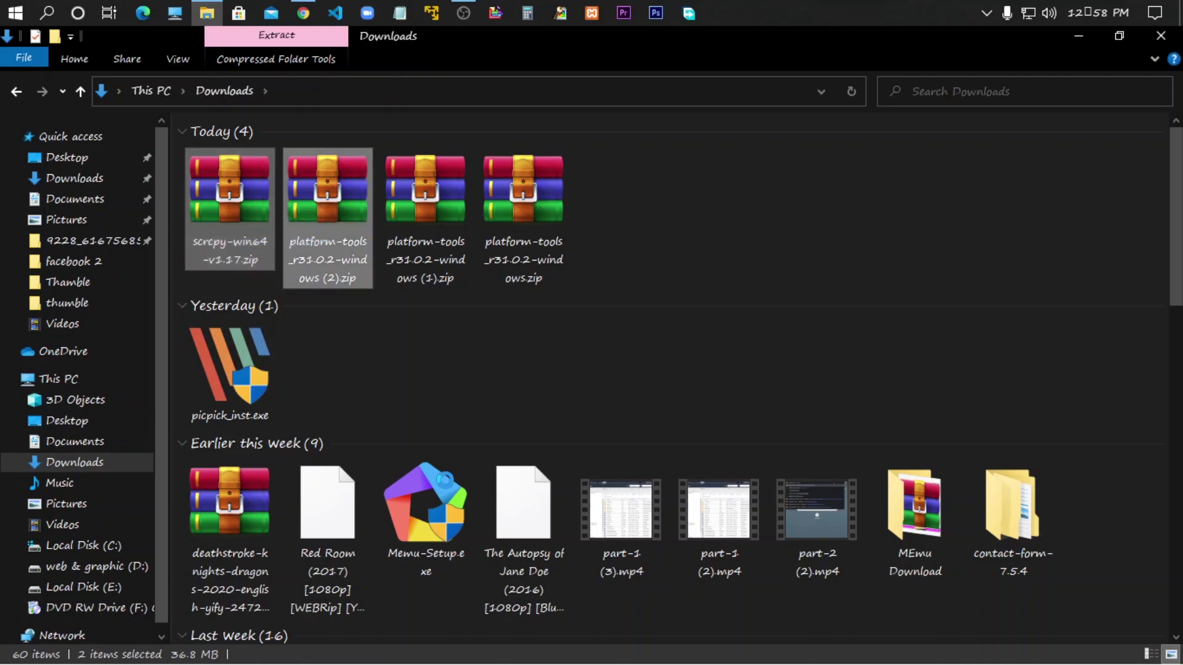
key(shift+F10)
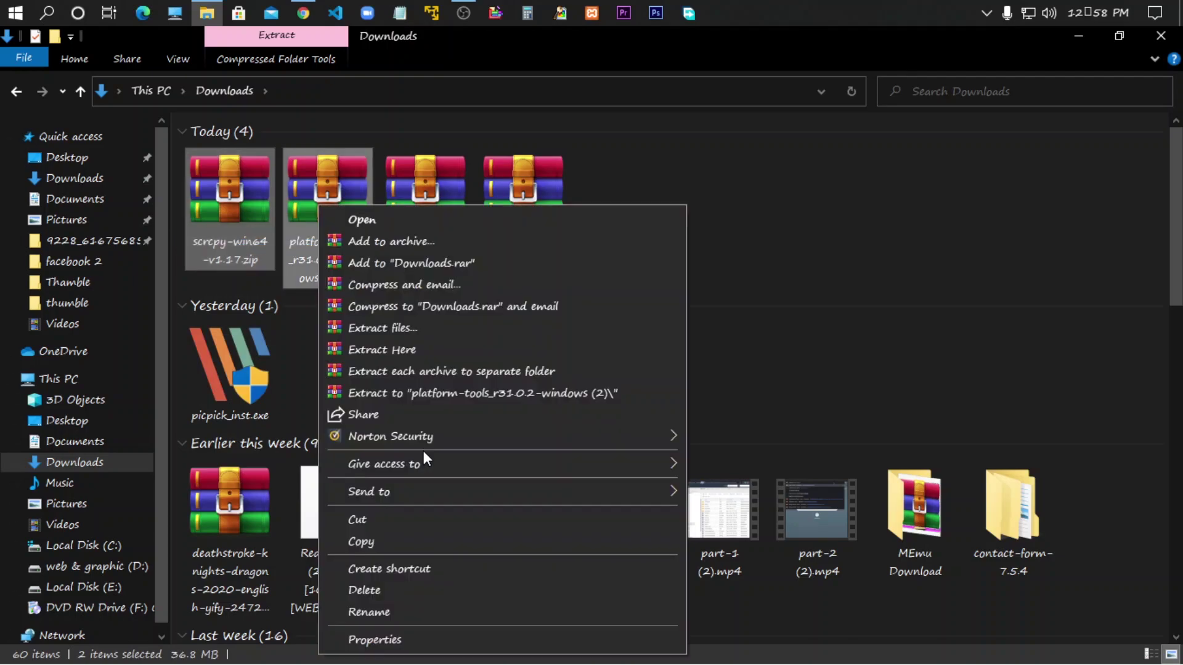
click(396, 517)
click(1161, 35)
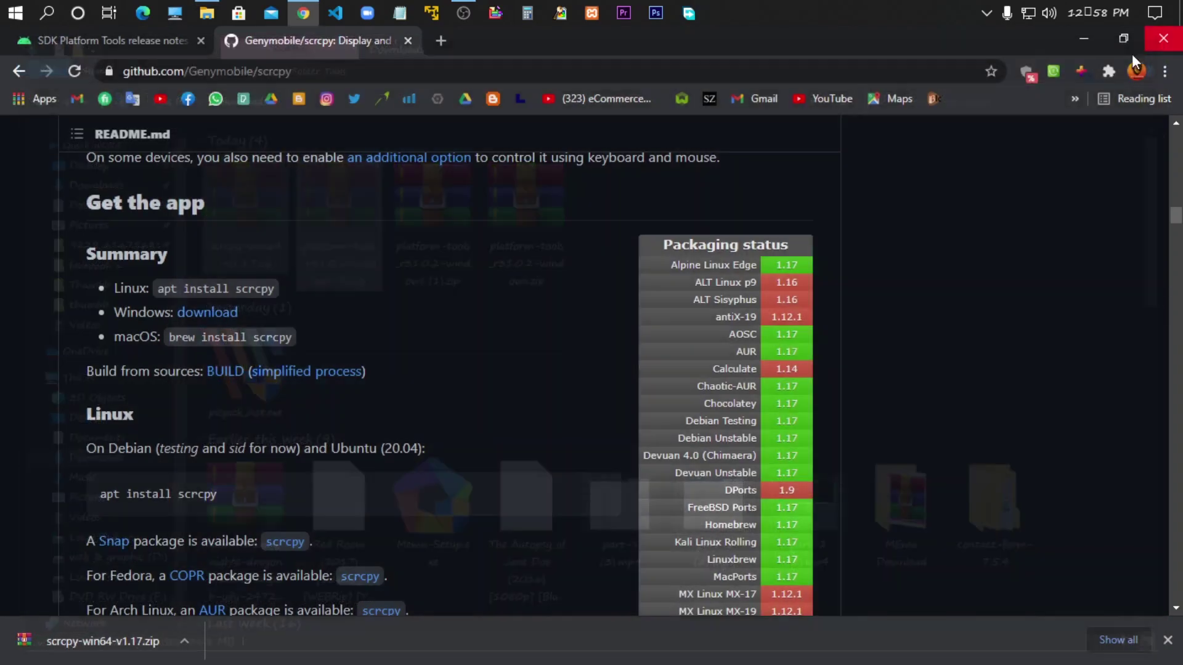
- Minimize Chrome, paste the two zip files onto the desktop, and refresh it
click(1077, 35)
right_click(214, 265)
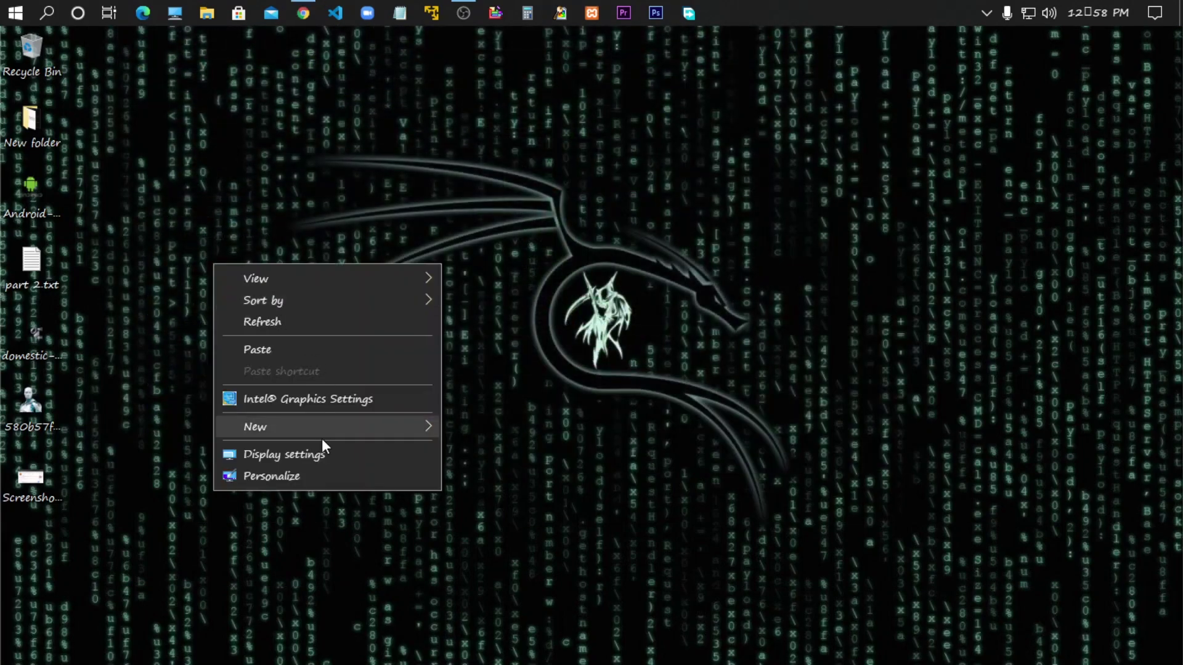
click(298, 347)
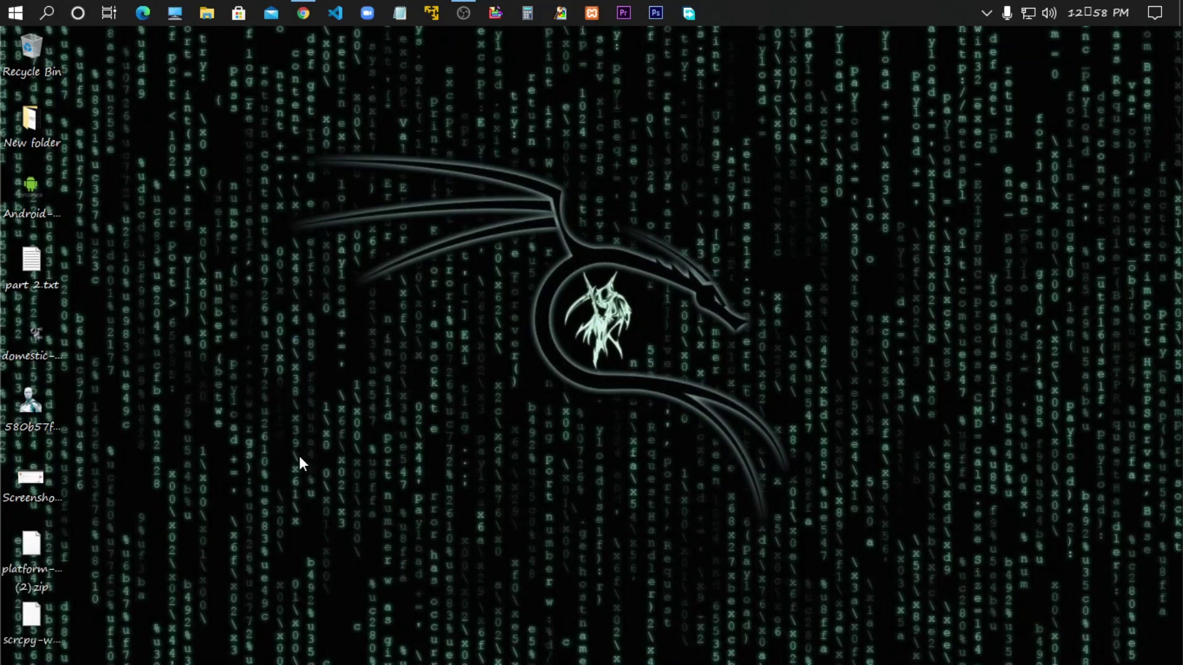
right_click(340, 212)
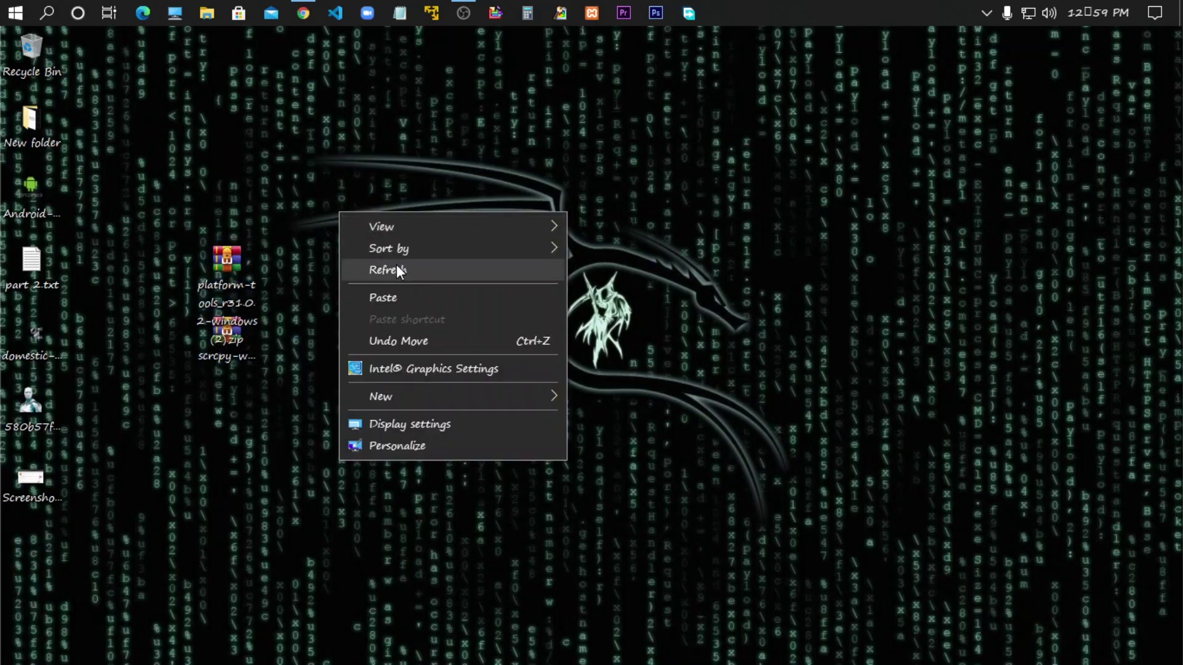
click(396, 264)
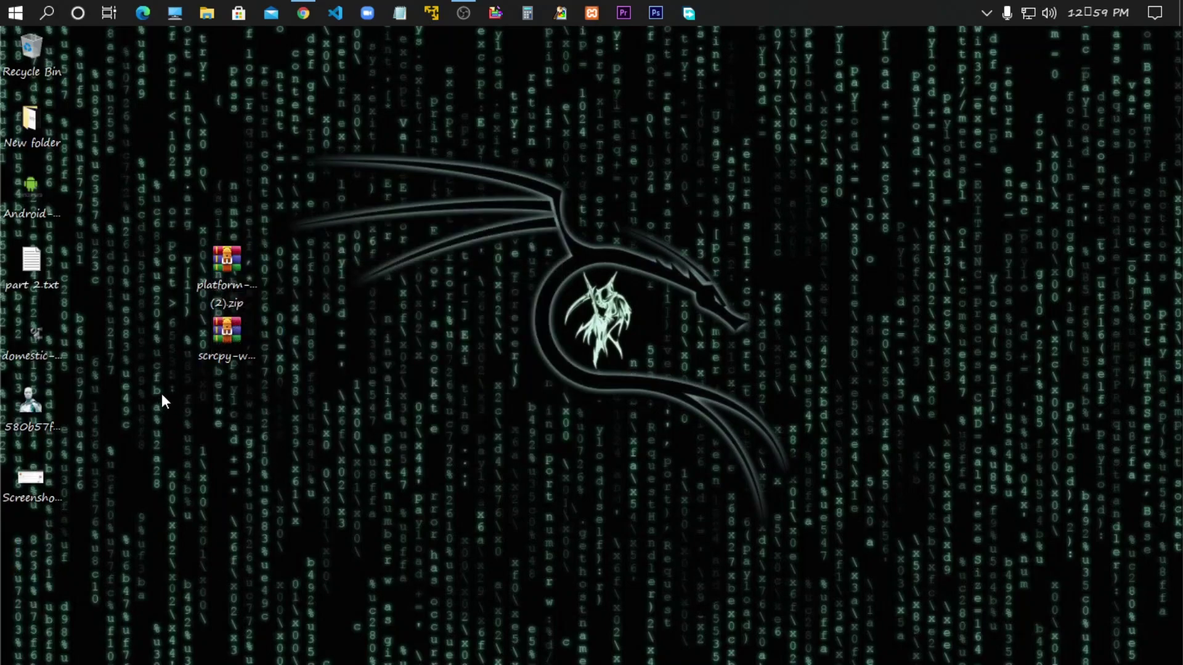
- Create New folder (2), move both zips into it, and open it
click(224, 334)
right_click(386, 294)
mouse_move(499, 478)
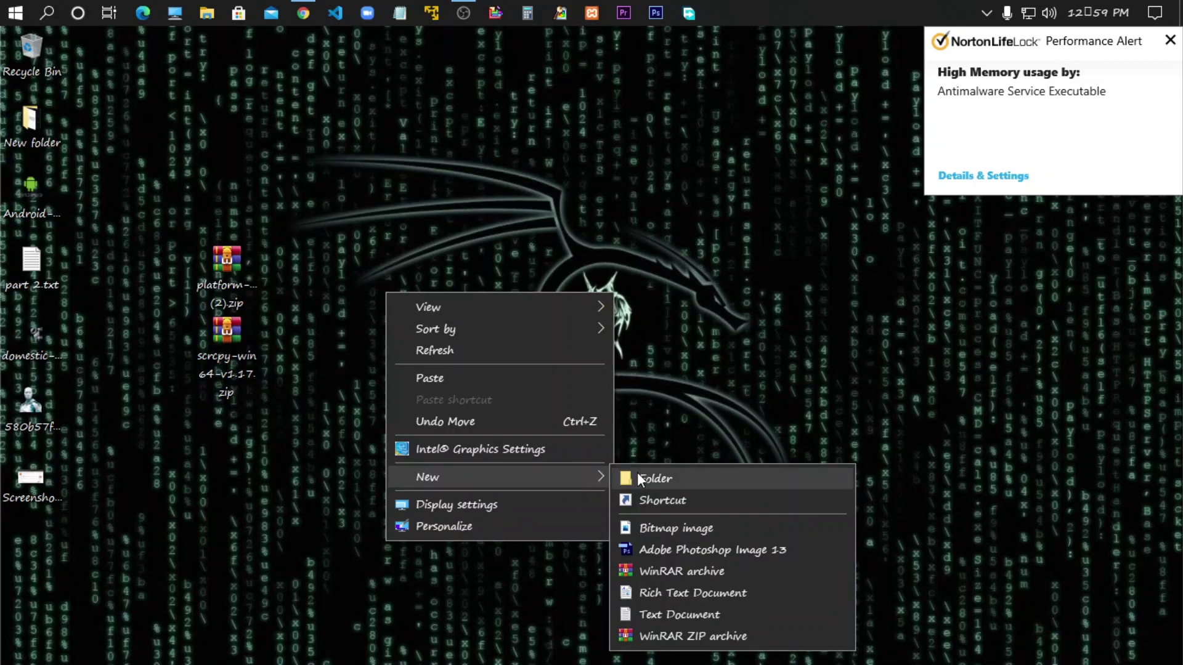
click(647, 478)
key(Return)
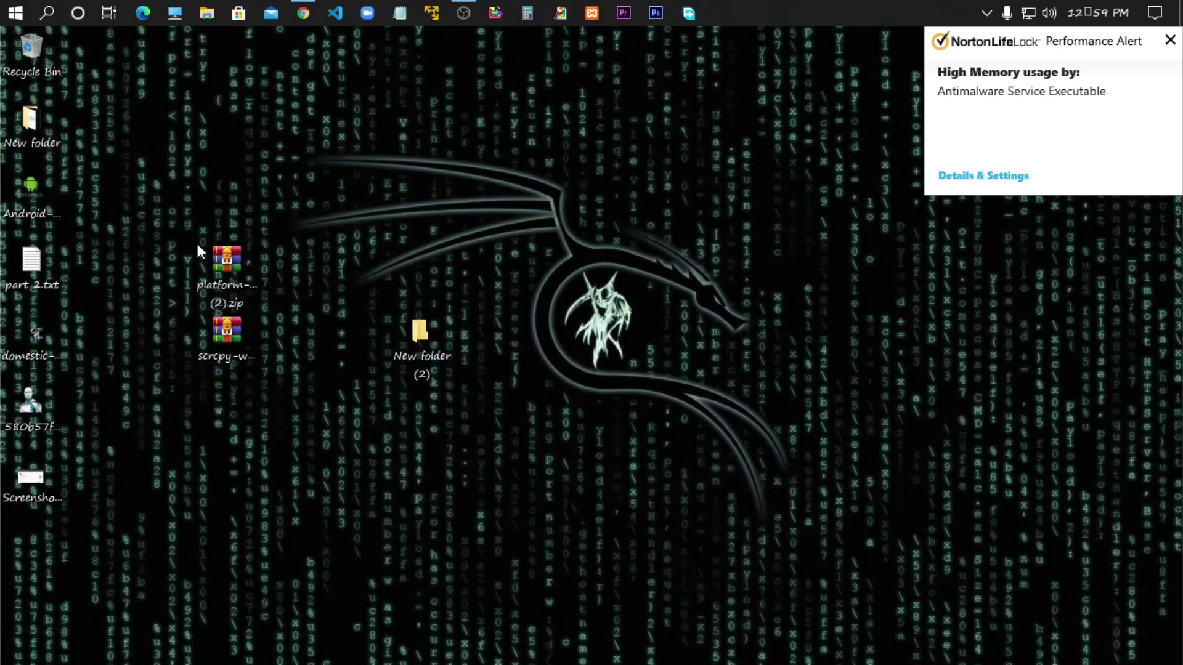
drag(196, 243, 251, 359)
drag(457, 347, 423, 340)
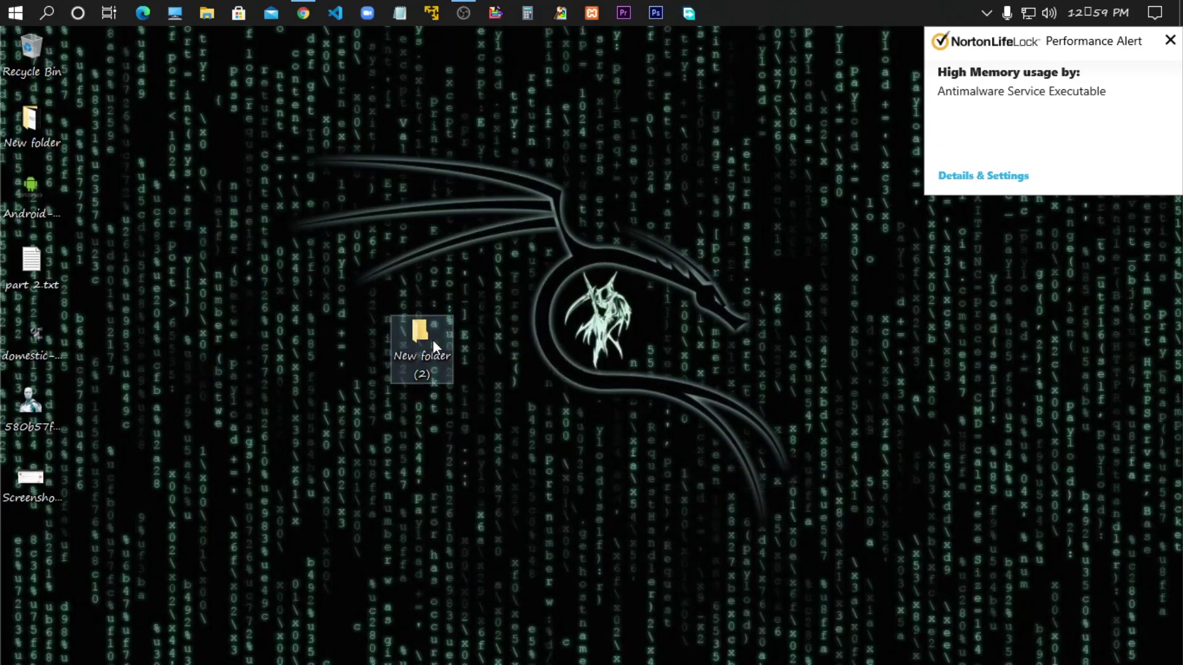
double_click(433, 340)
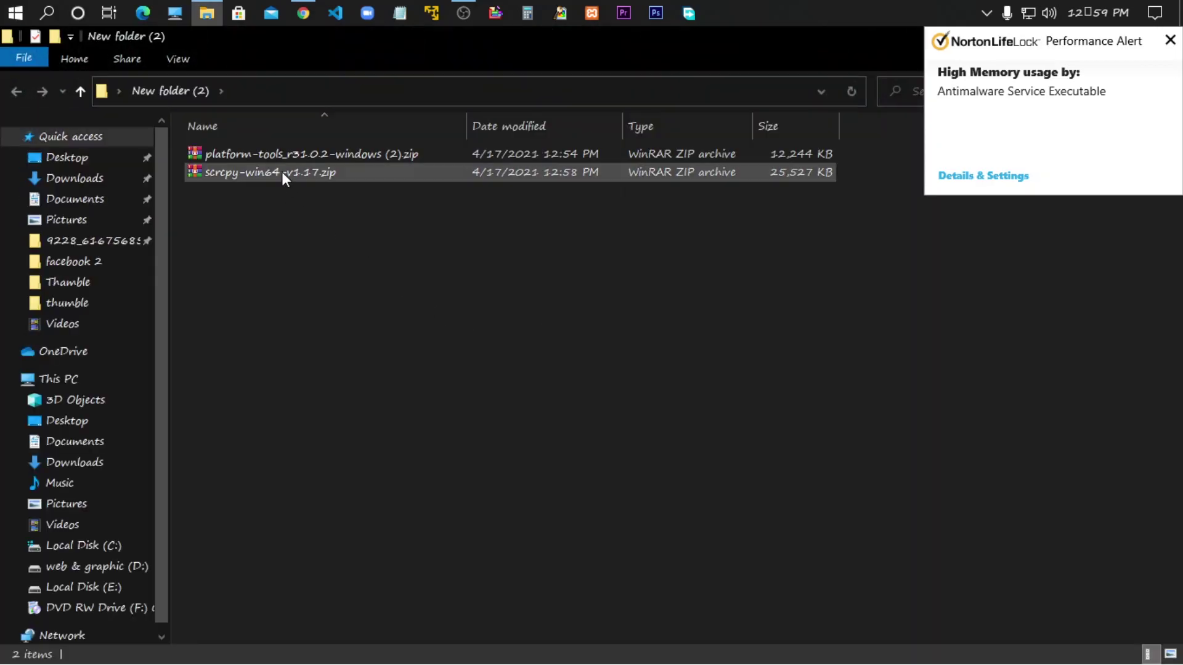
- Extract the scrcpy zip into its own scrcpy-win64-v1.17 folder
click(315, 158)
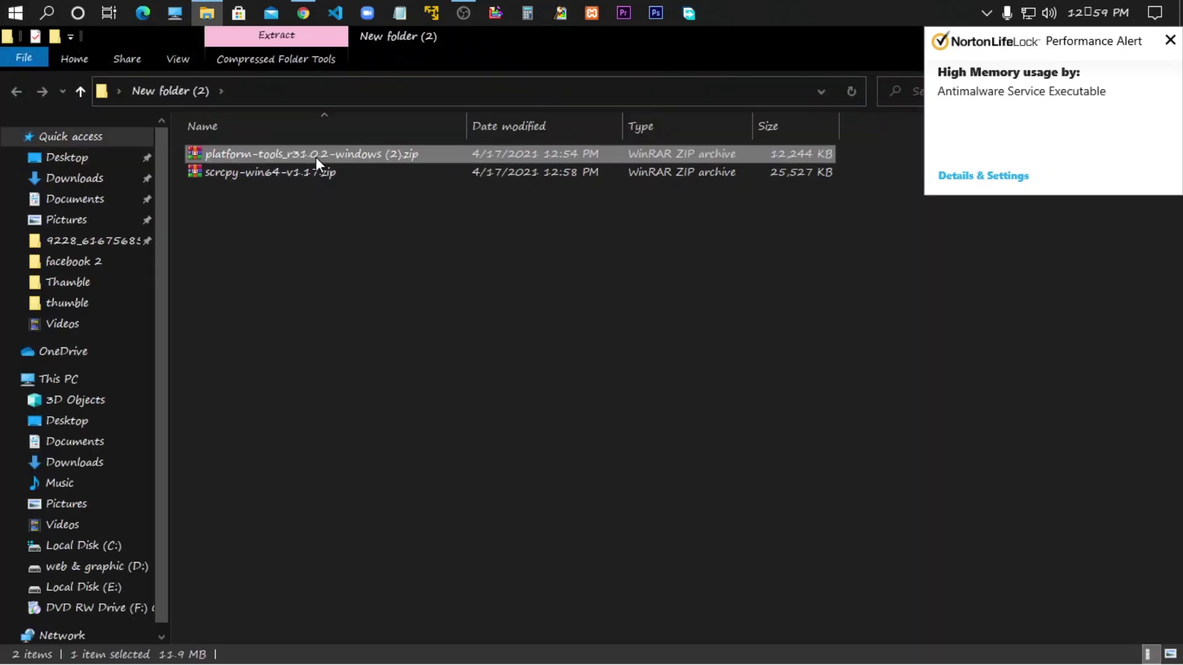
click(313, 174)
right_click(330, 174)
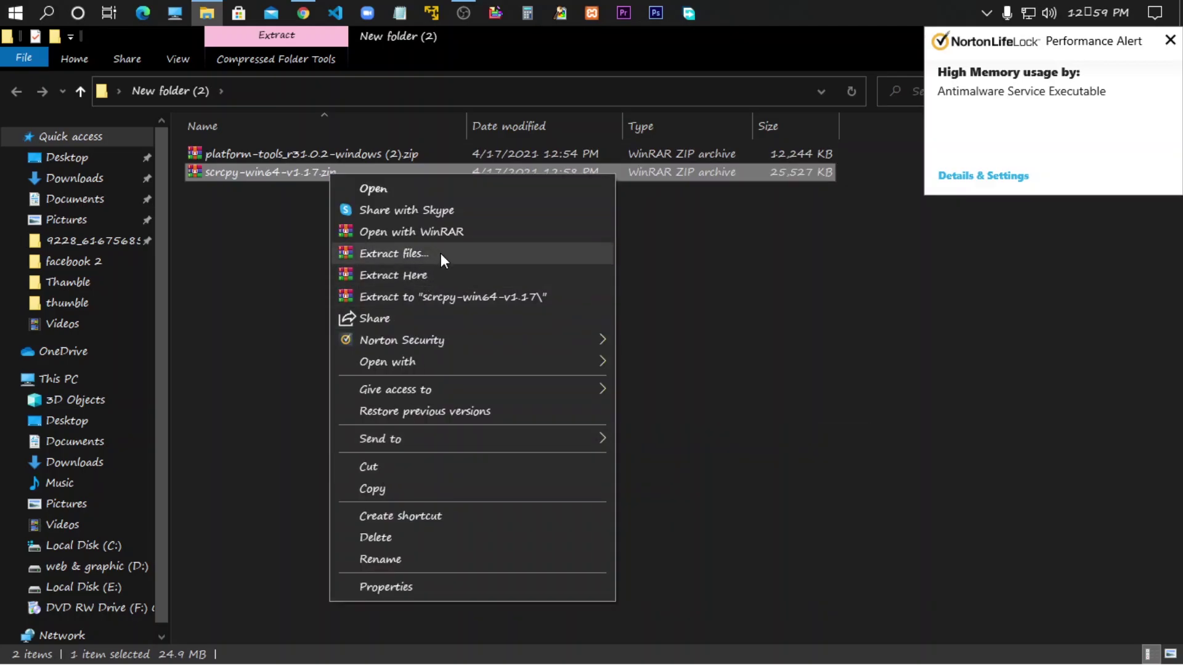
click(441, 254)
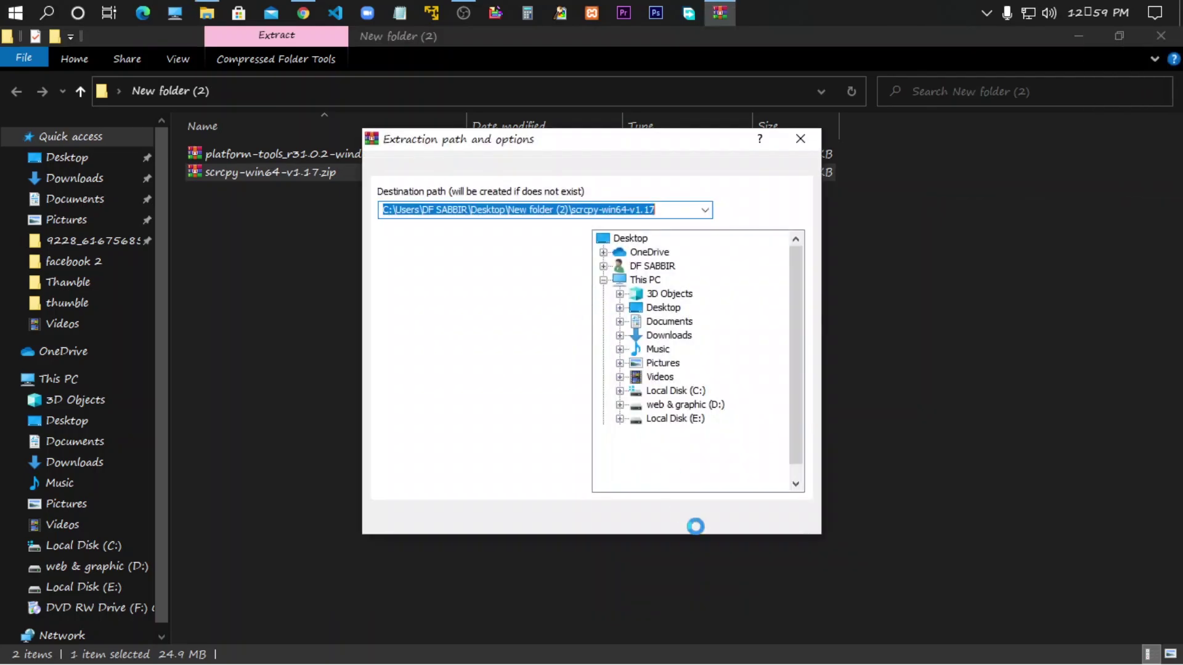
click(648, 525)
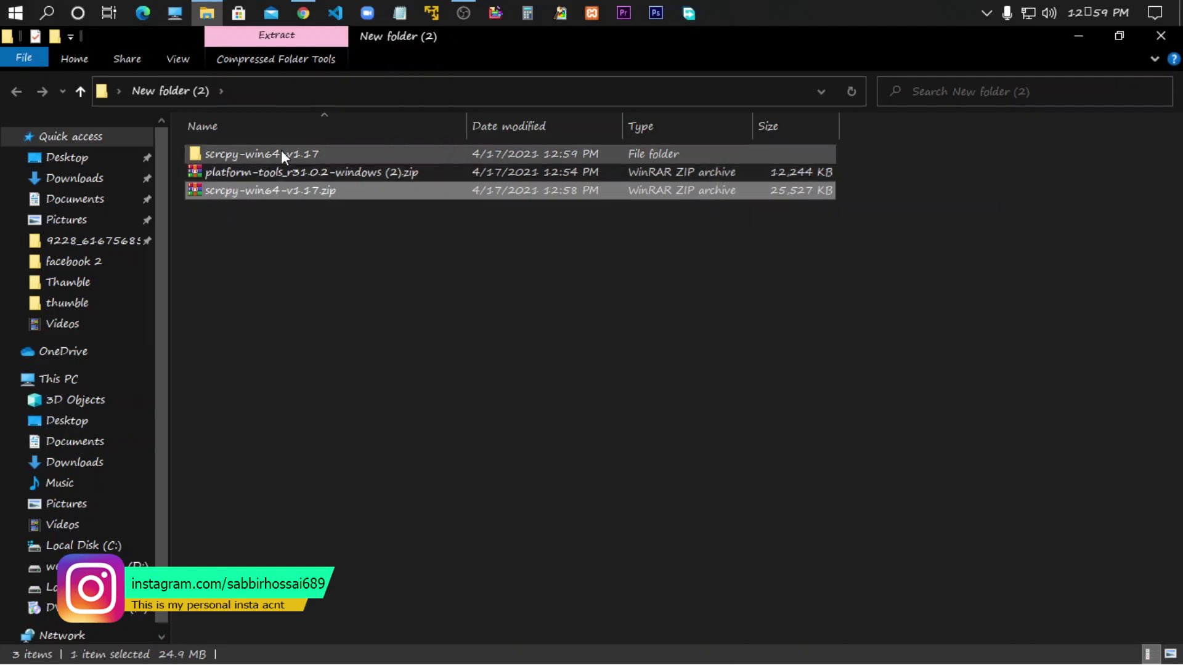
- Copy all 13 files from the scrcpy-win64-v1.17 folder
double_click(319, 153)
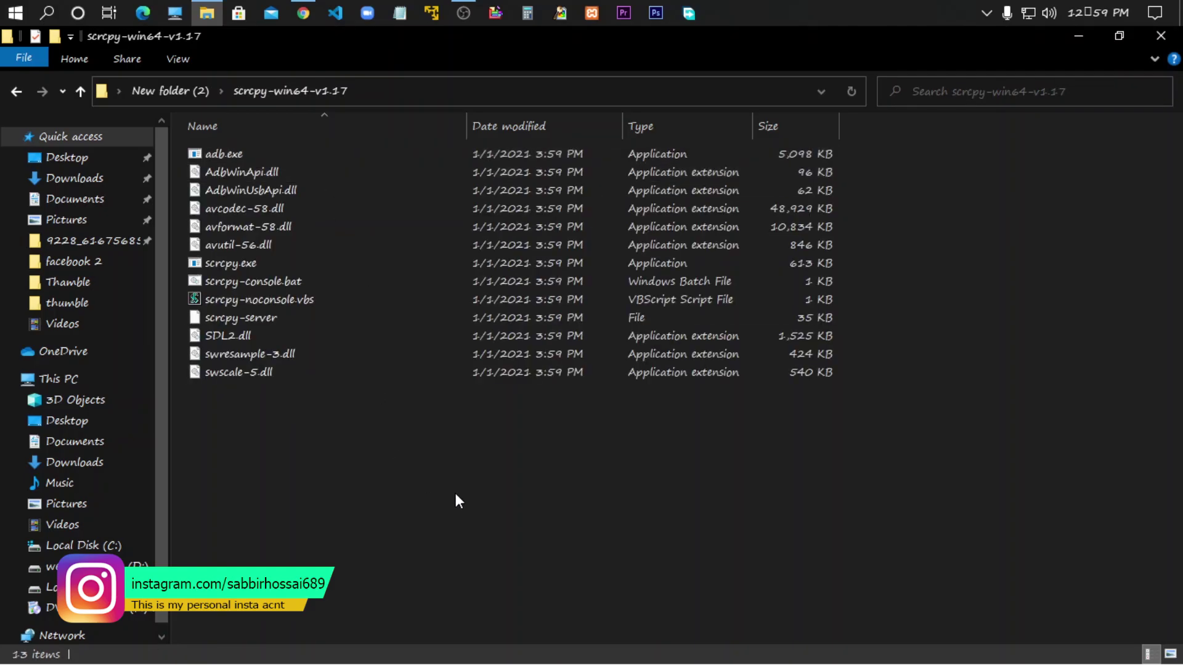
drag(456, 501, 270, 154)
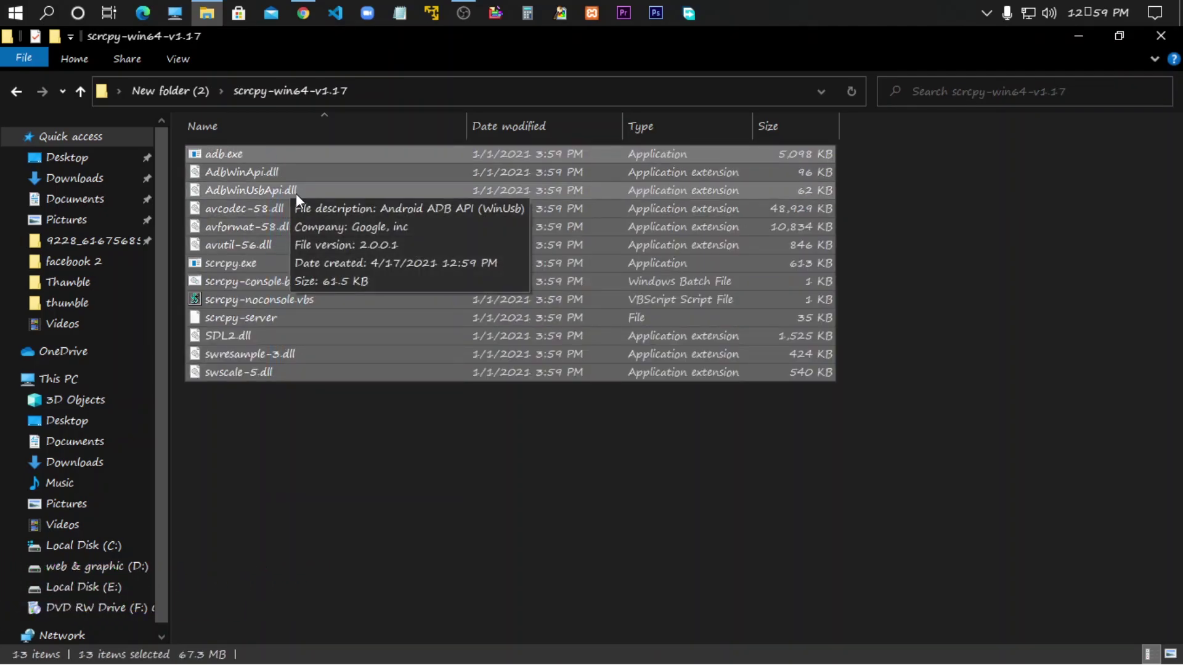
right_click(297, 198)
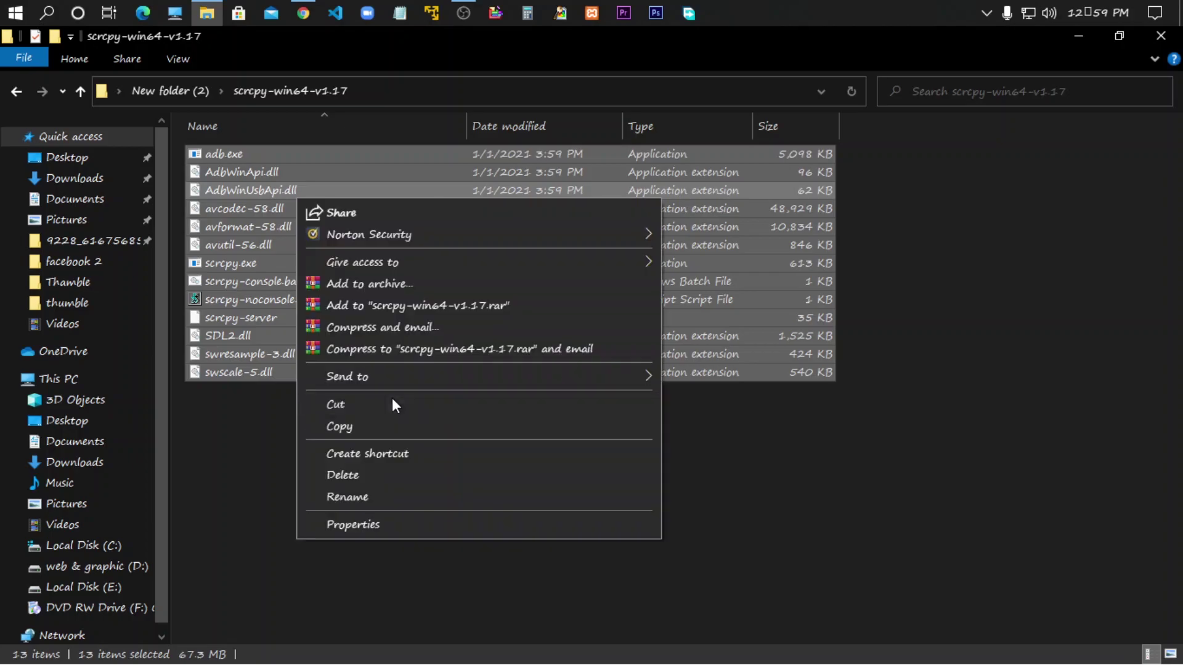
click(370, 428)
- Create a folder named adb on the C: drive and open it
click(74, 546)
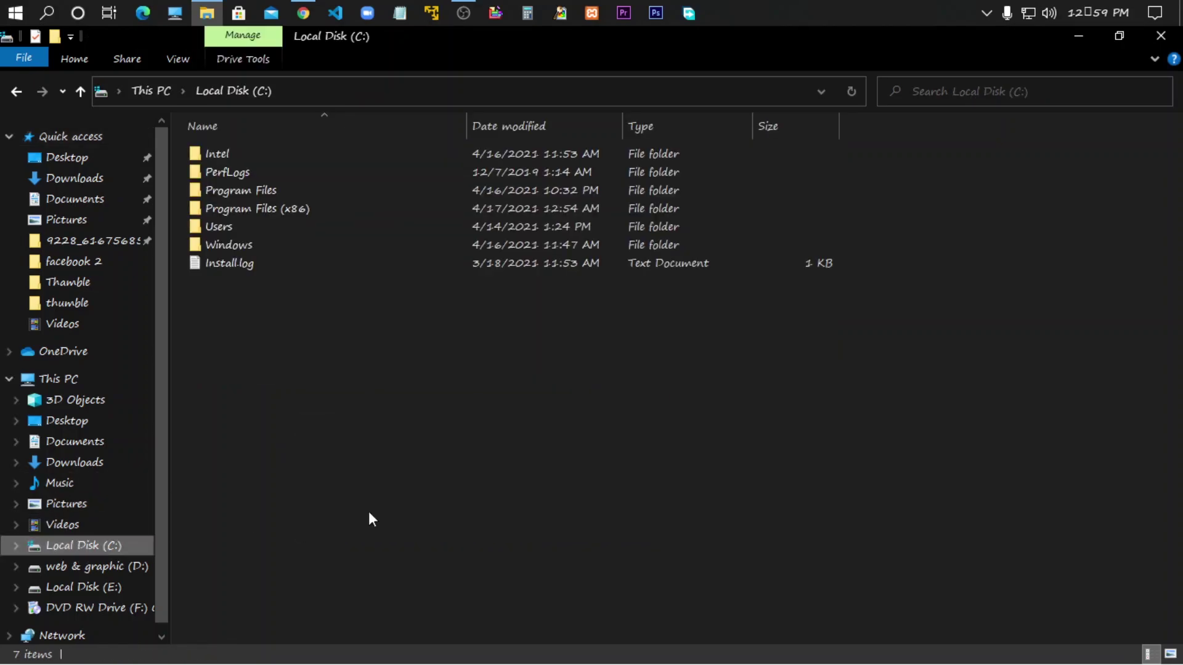
right_click(369, 341)
click(629, 538)
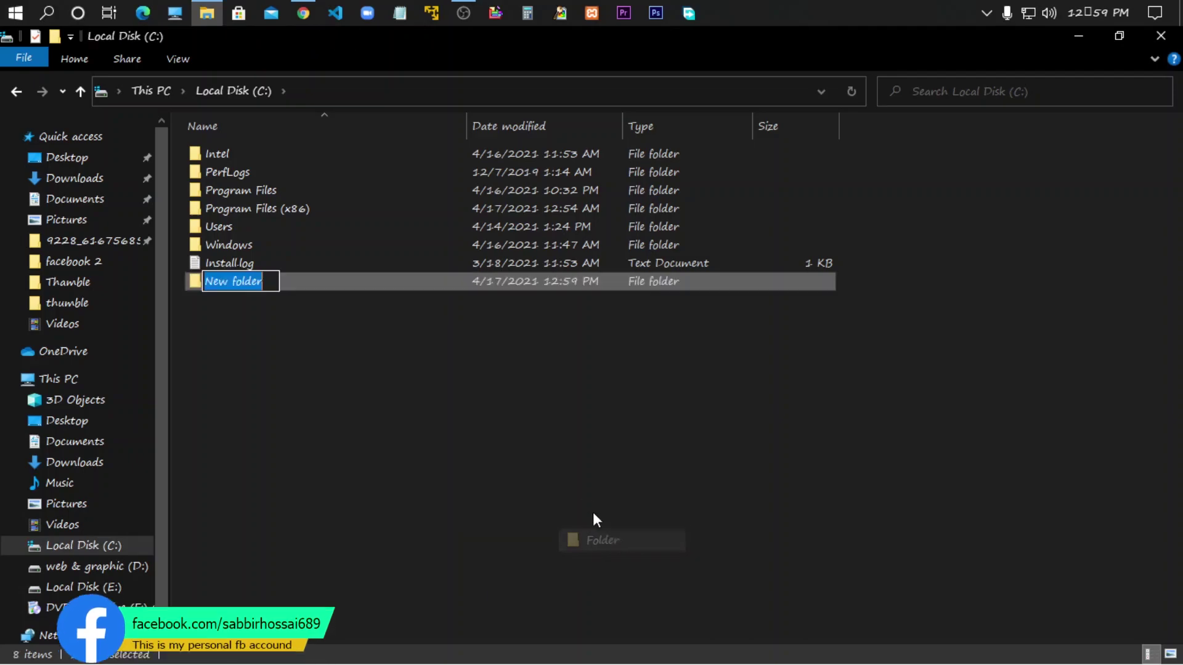
text(a)
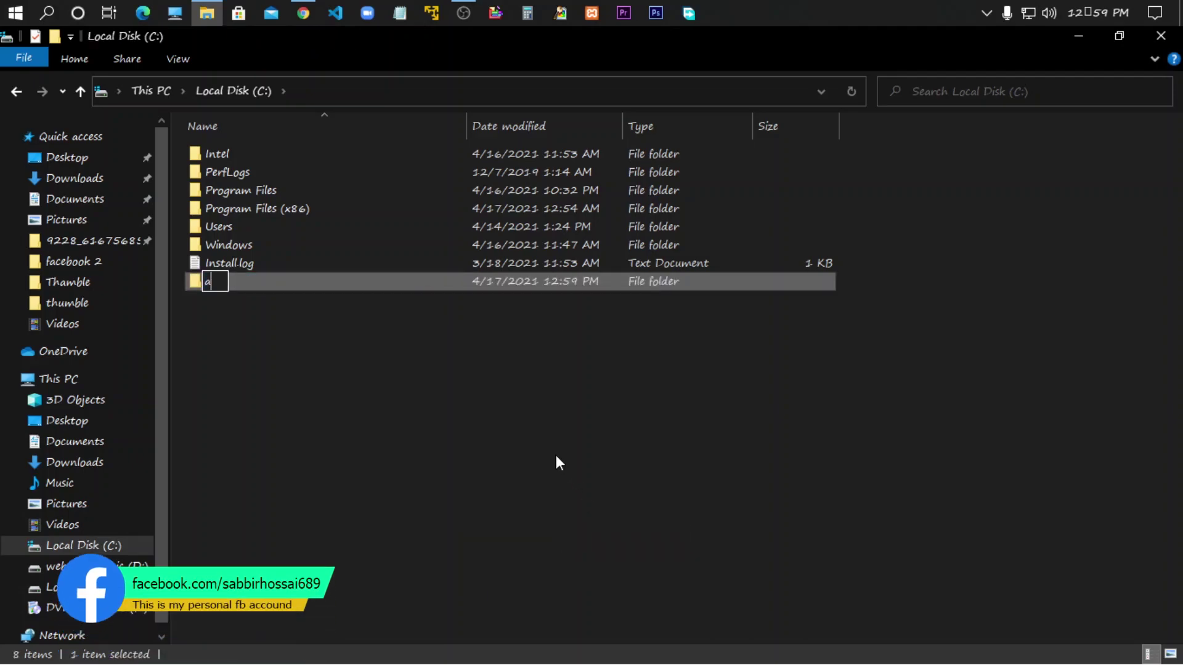
text(db)
key(Return)
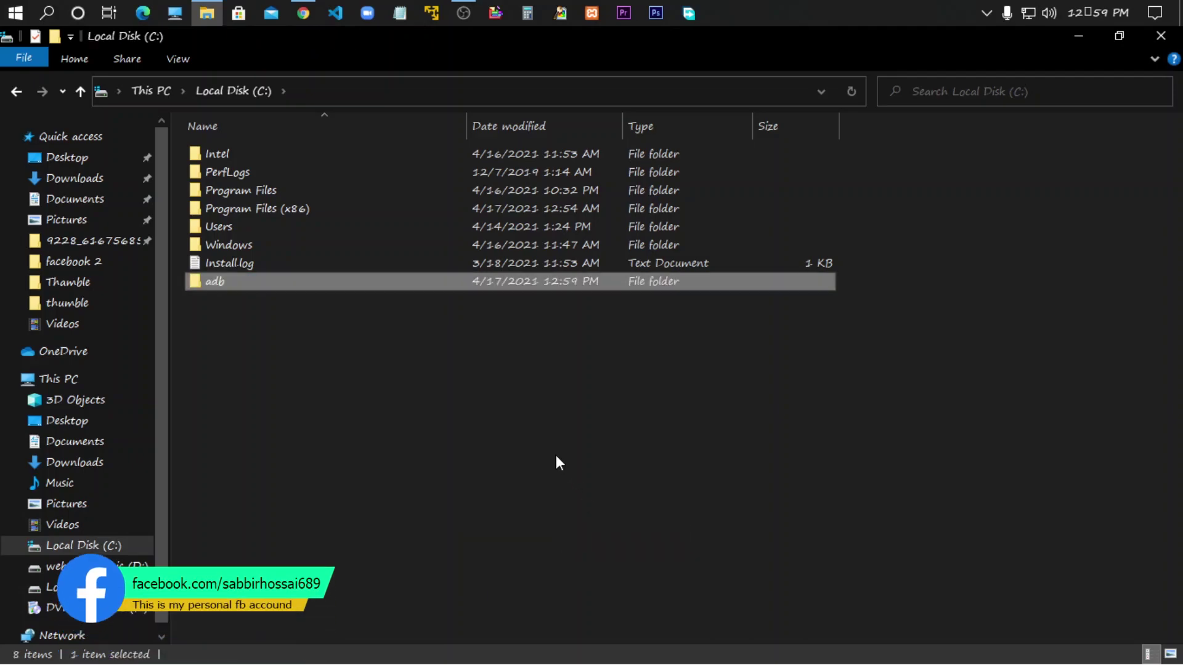
key(Return)
- Paste the scrcpy files into adb and reopen New folder (2) from the desktop
right_click(399, 268)
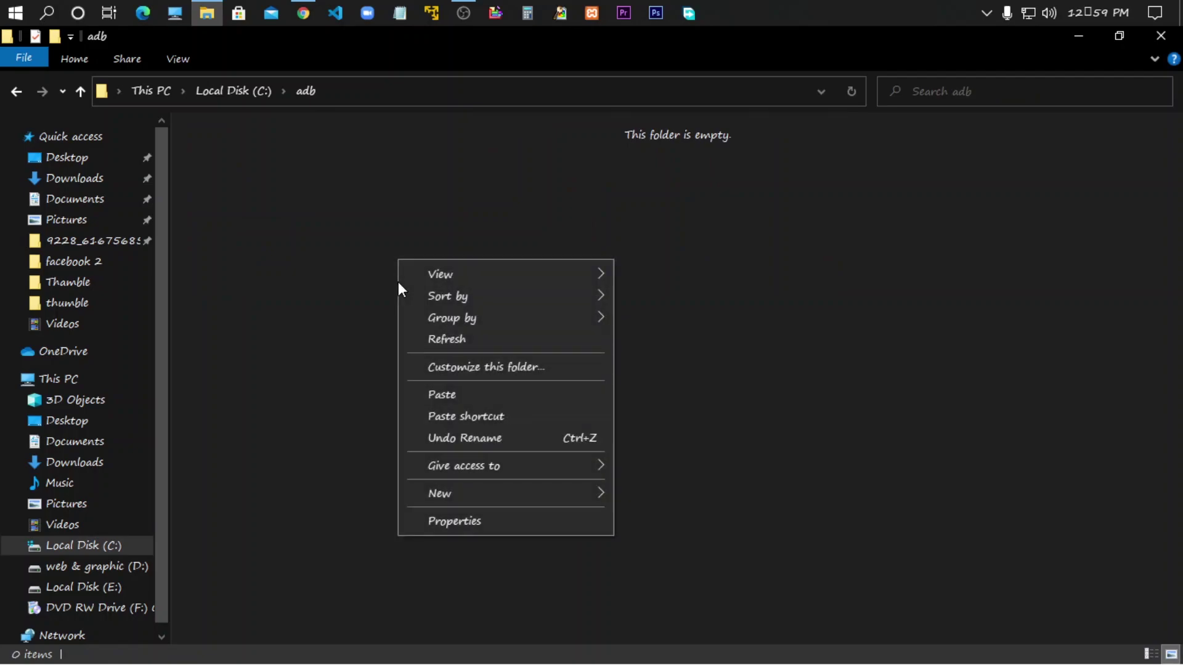
click(458, 394)
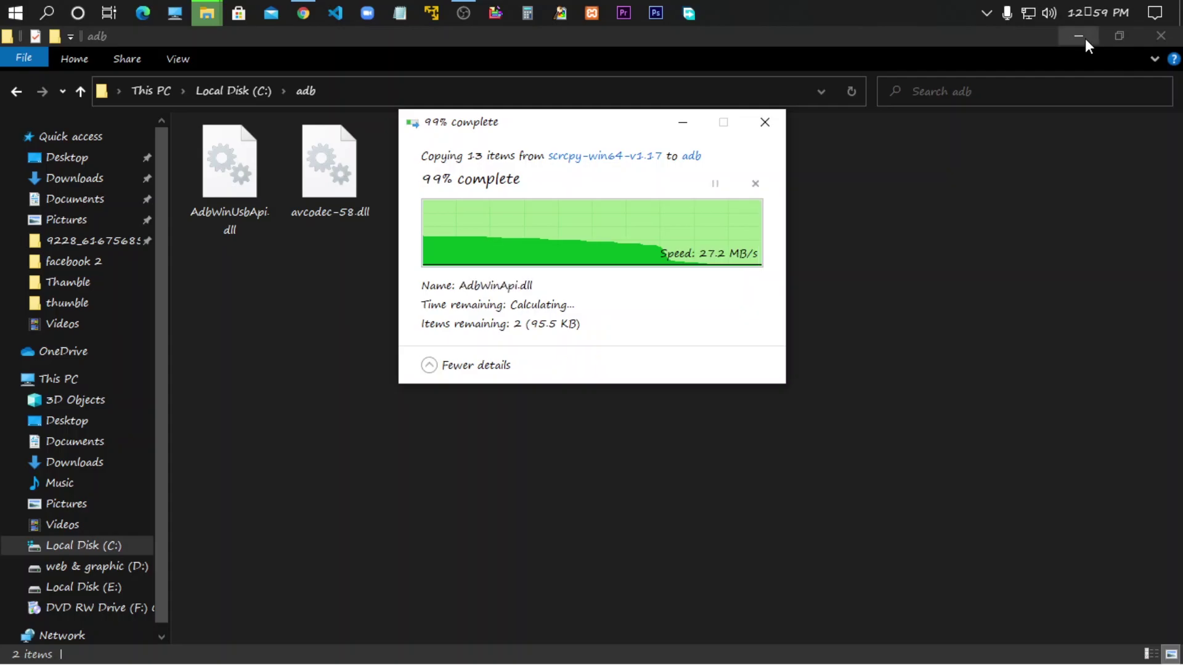
click(1085, 38)
double_click(426, 328)
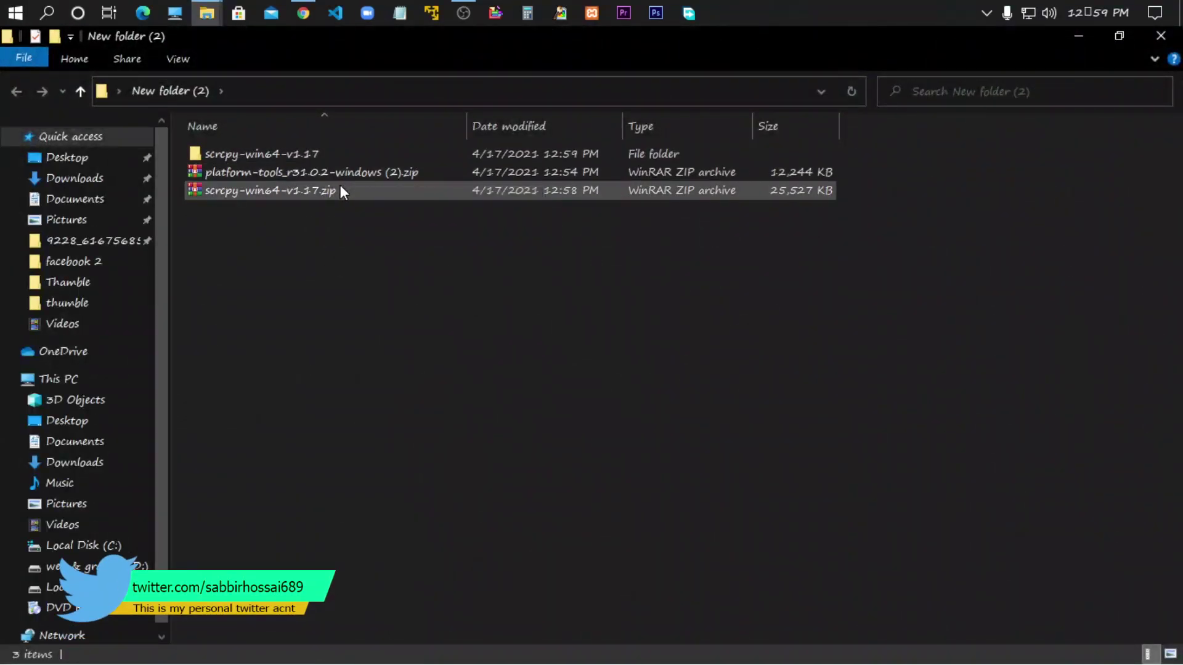
- Extract the platform-tools zip archive to its default location
click(298, 152)
click(317, 173)
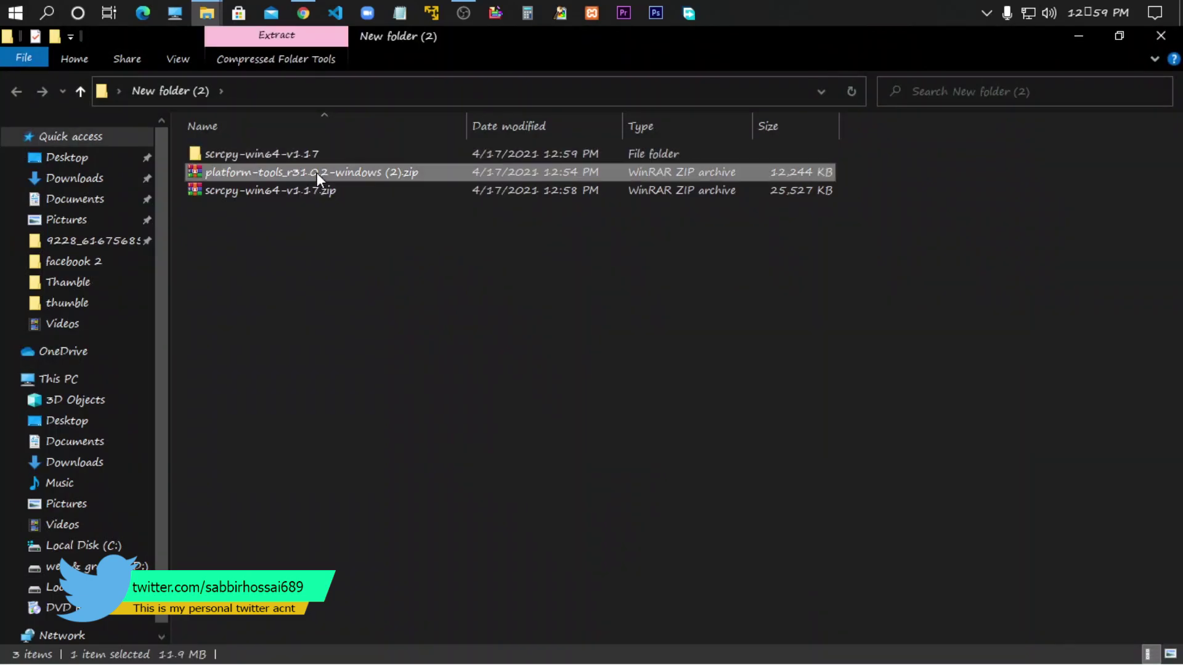
right_click(318, 173)
click(418, 252)
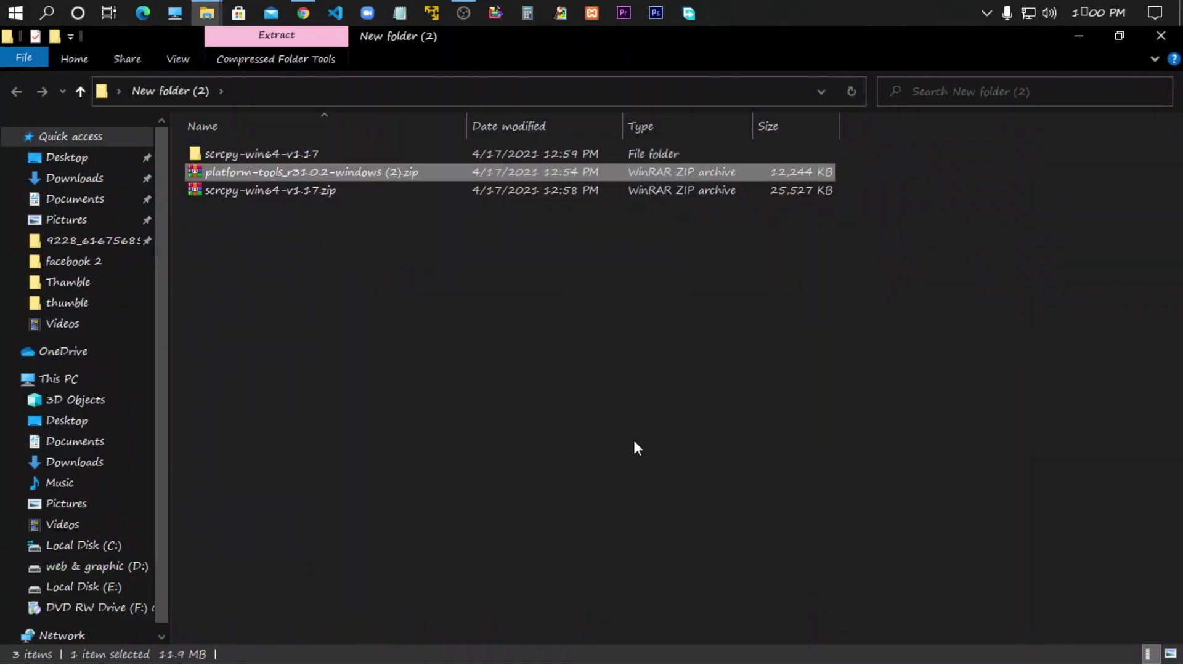
click(640, 515)
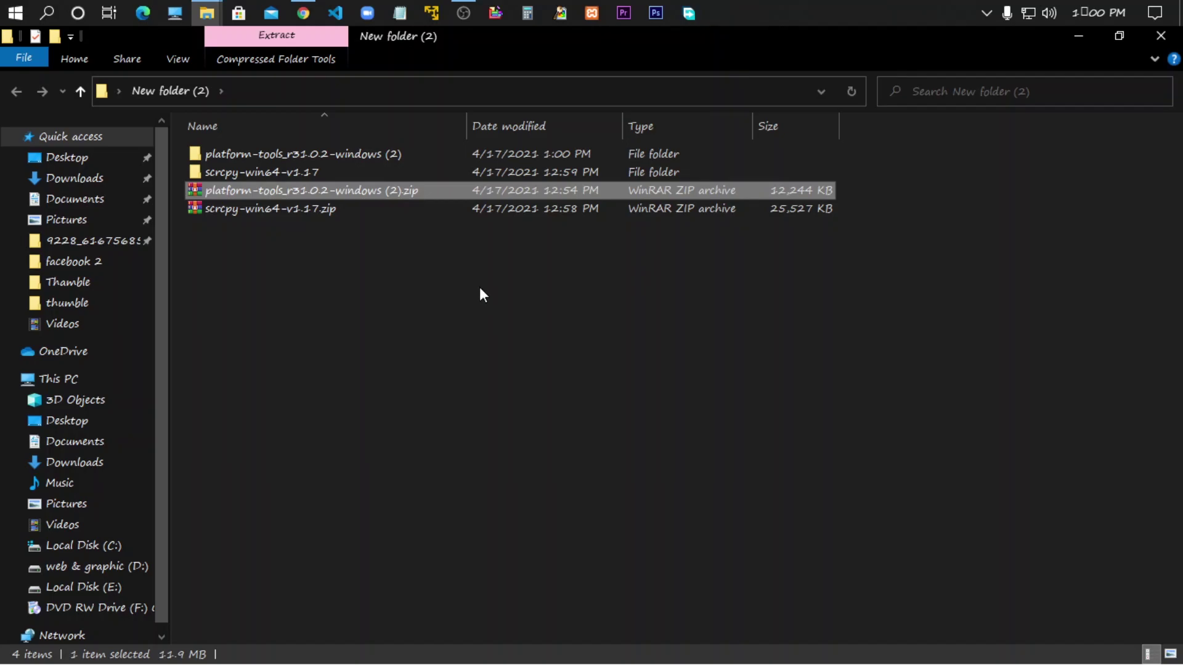
- Open the extracted inner platform-tools folder and select all 17 items
double_click(341, 153)
double_click(329, 154)
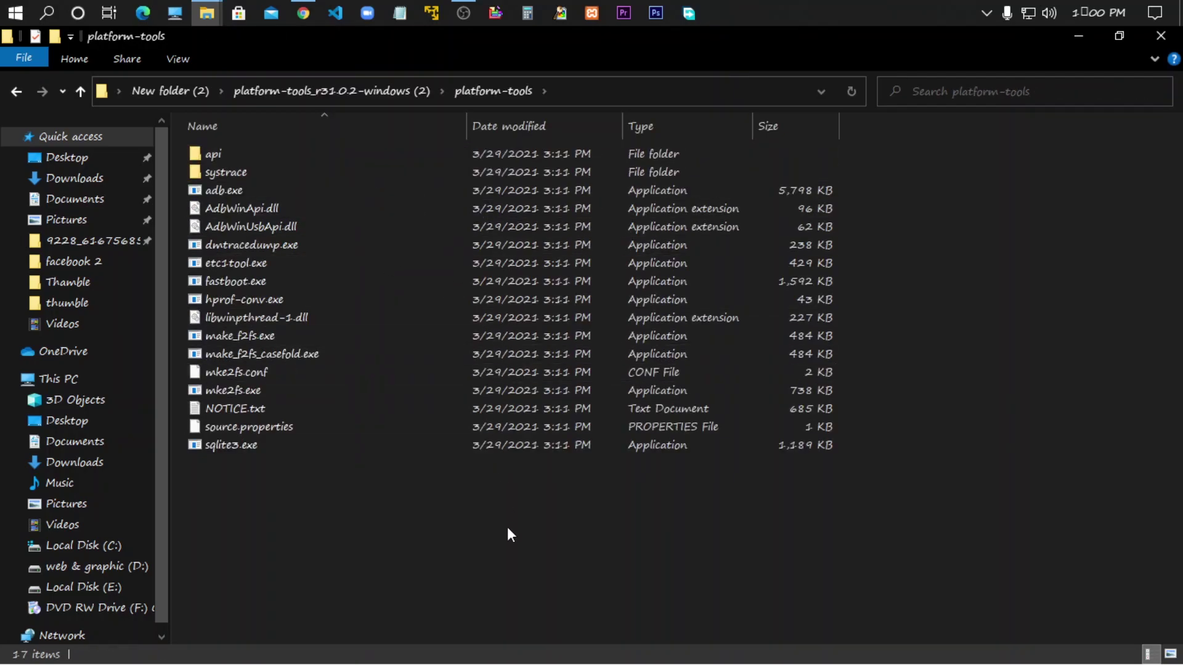
drag(506, 577, 316, 155)
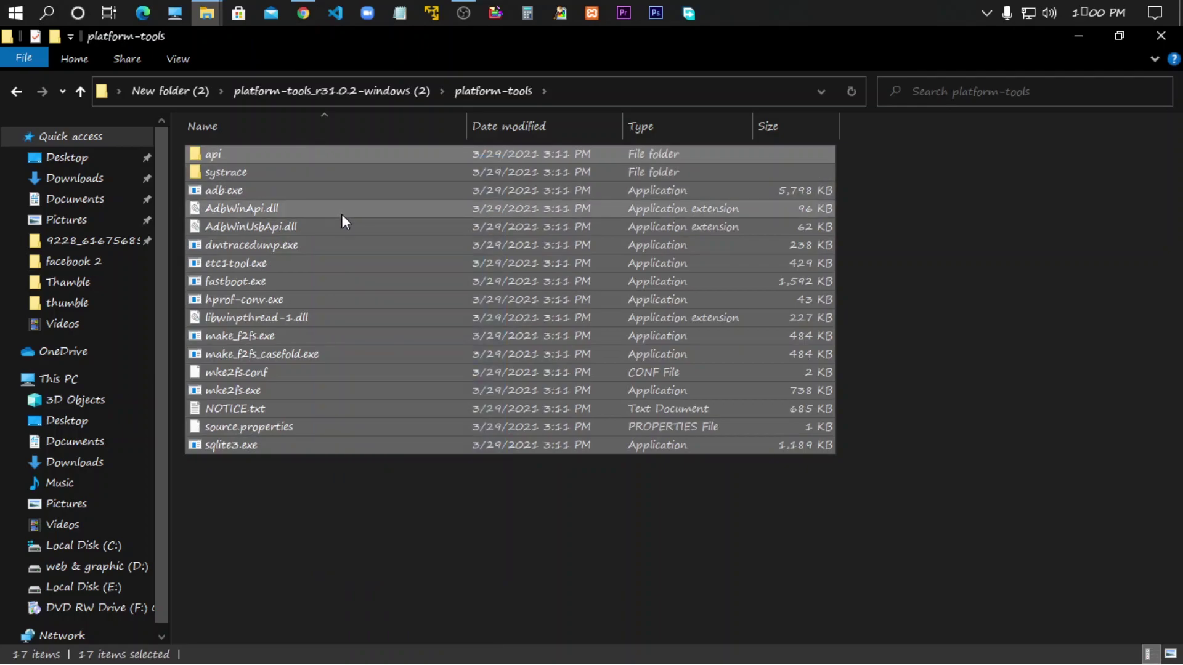
- Paste the platform-tools files into C:\adb, replacing the same-named files
click(58, 545)
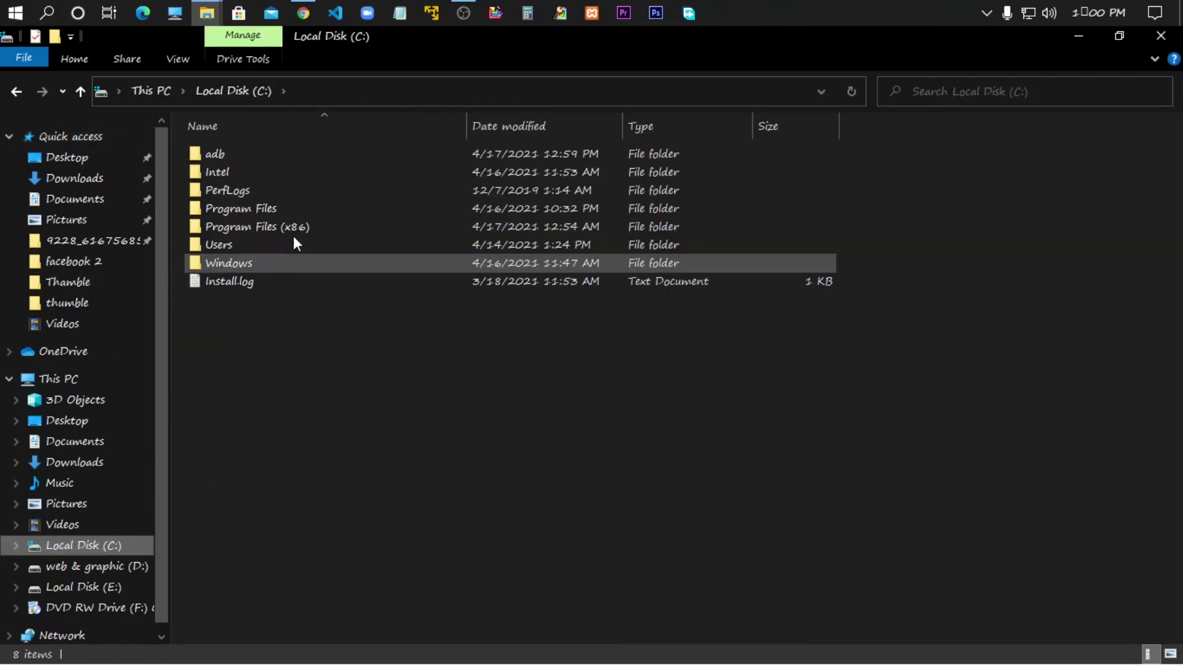
double_click(273, 156)
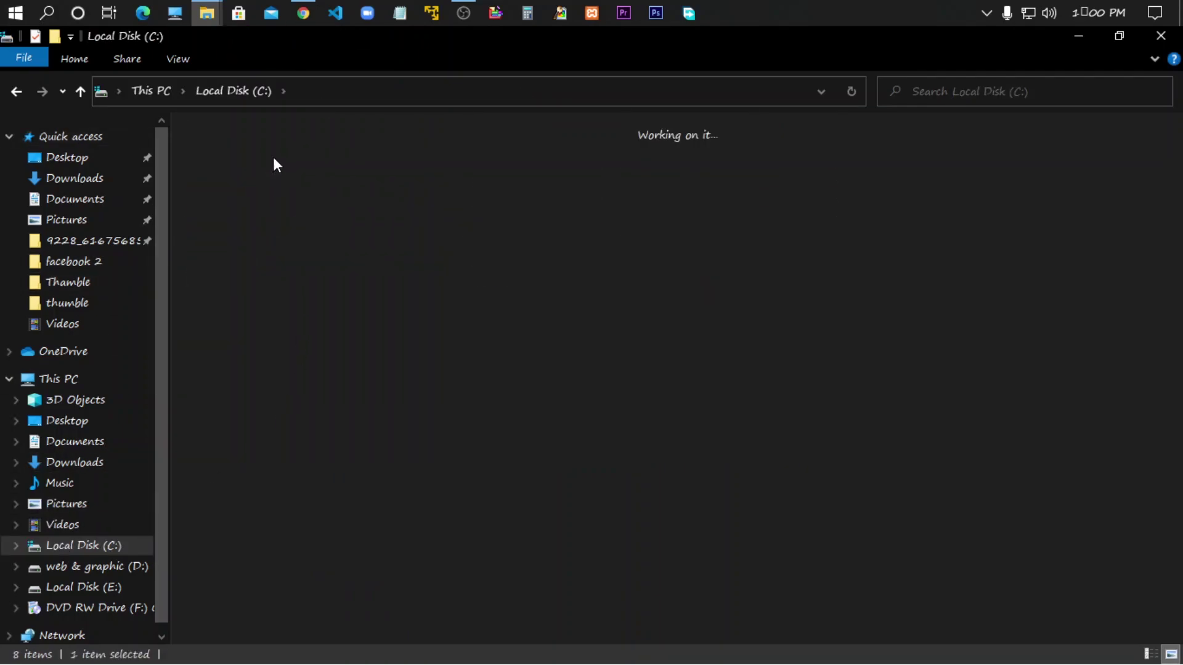
right_click(623, 330)
click(689, 465)
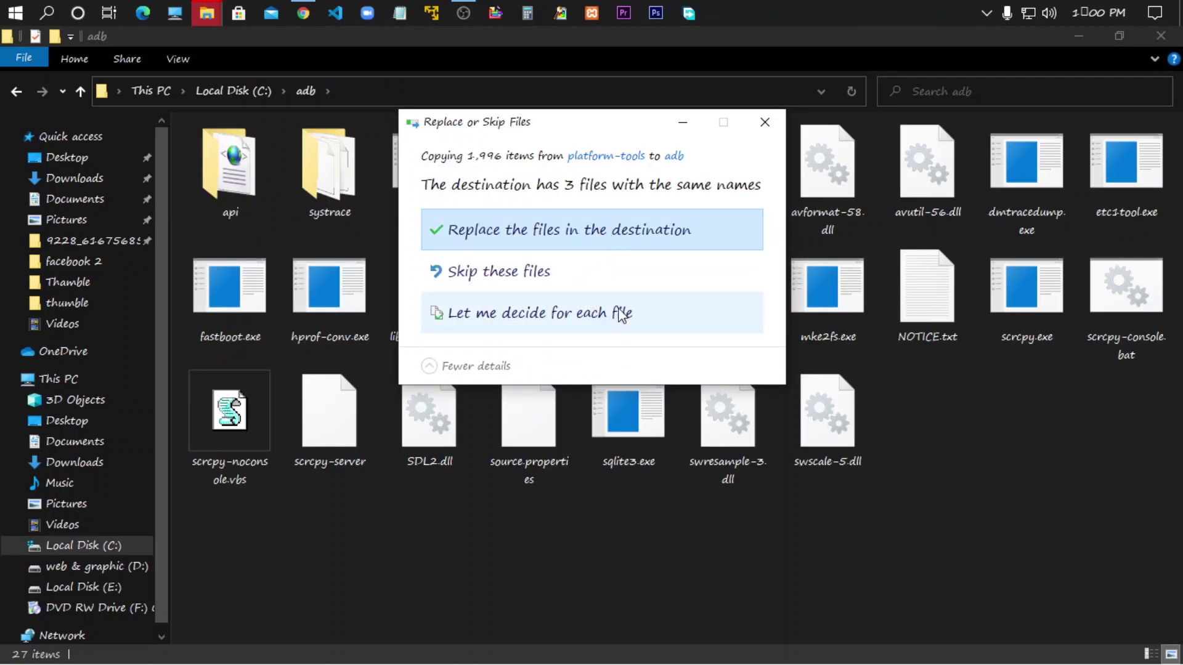
click(626, 232)
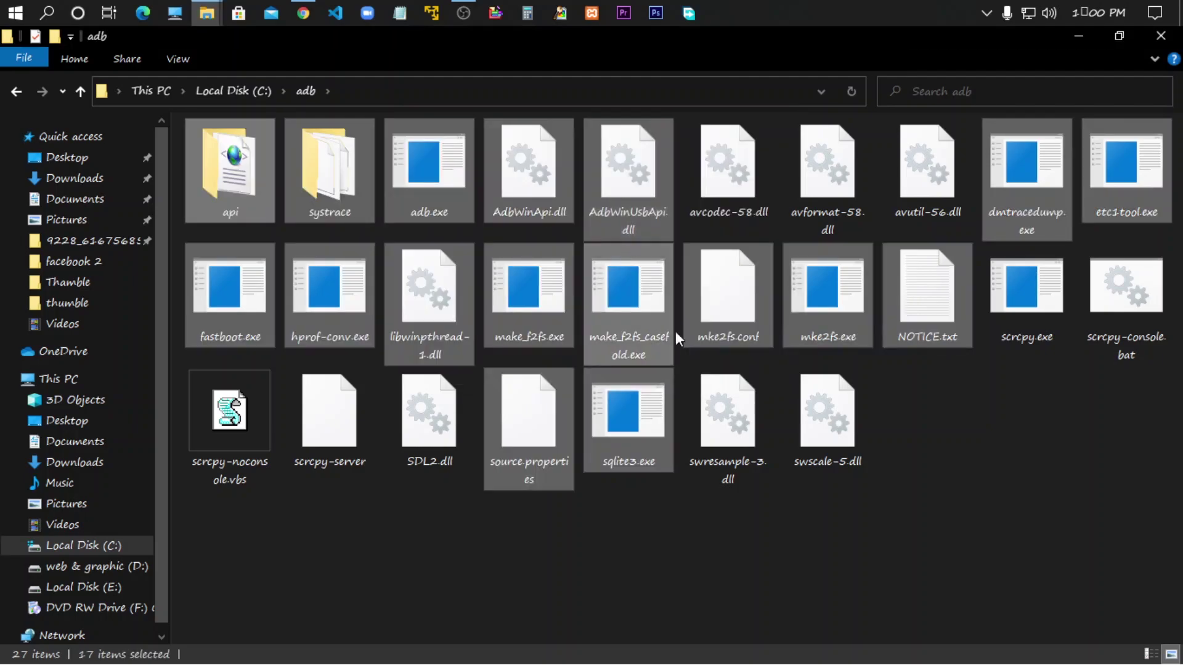
click(934, 497)
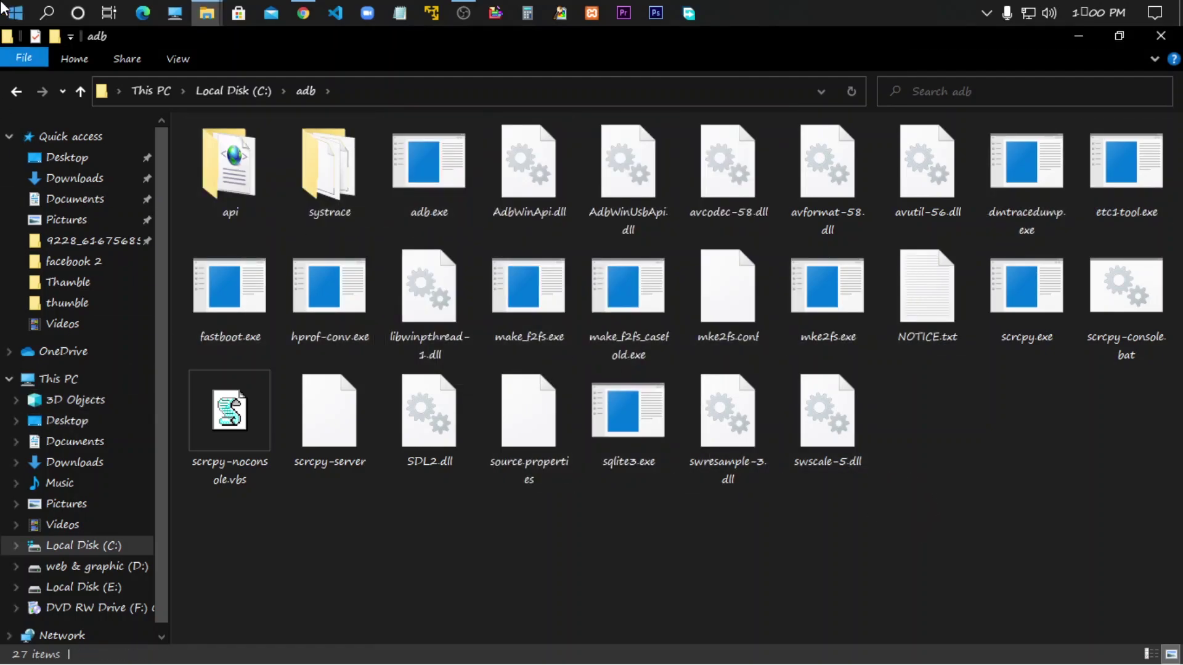
- Launch Command Prompt from Windows search and move its window right and down
click(49, 13)
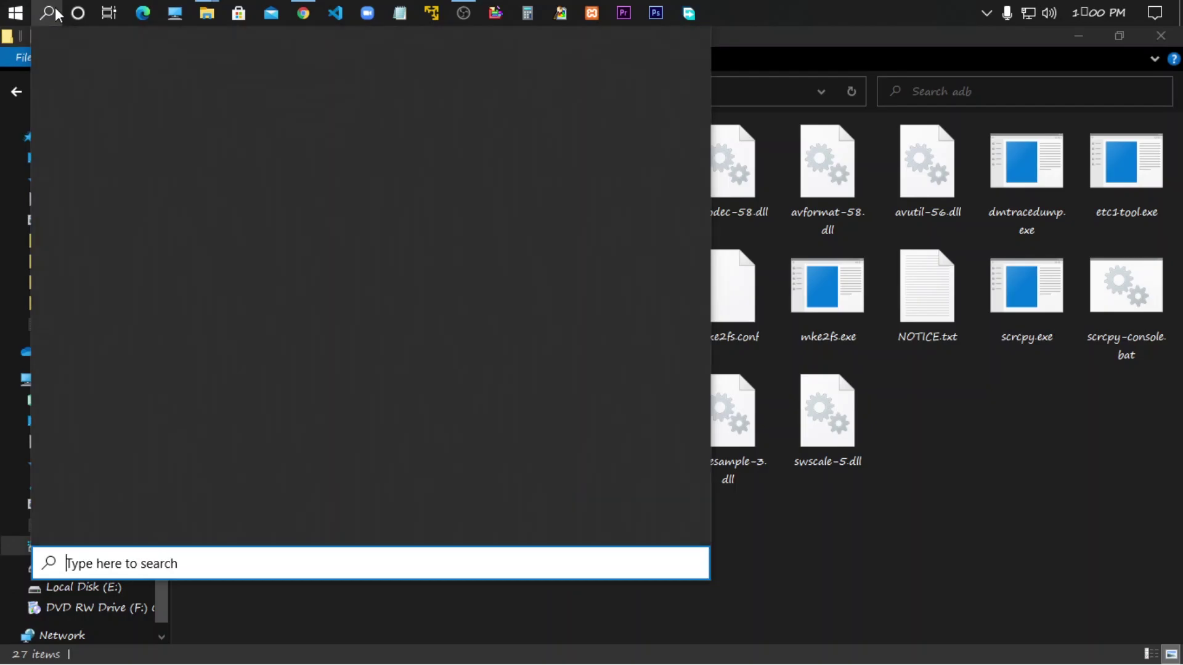
text(cmd)
key(Return)
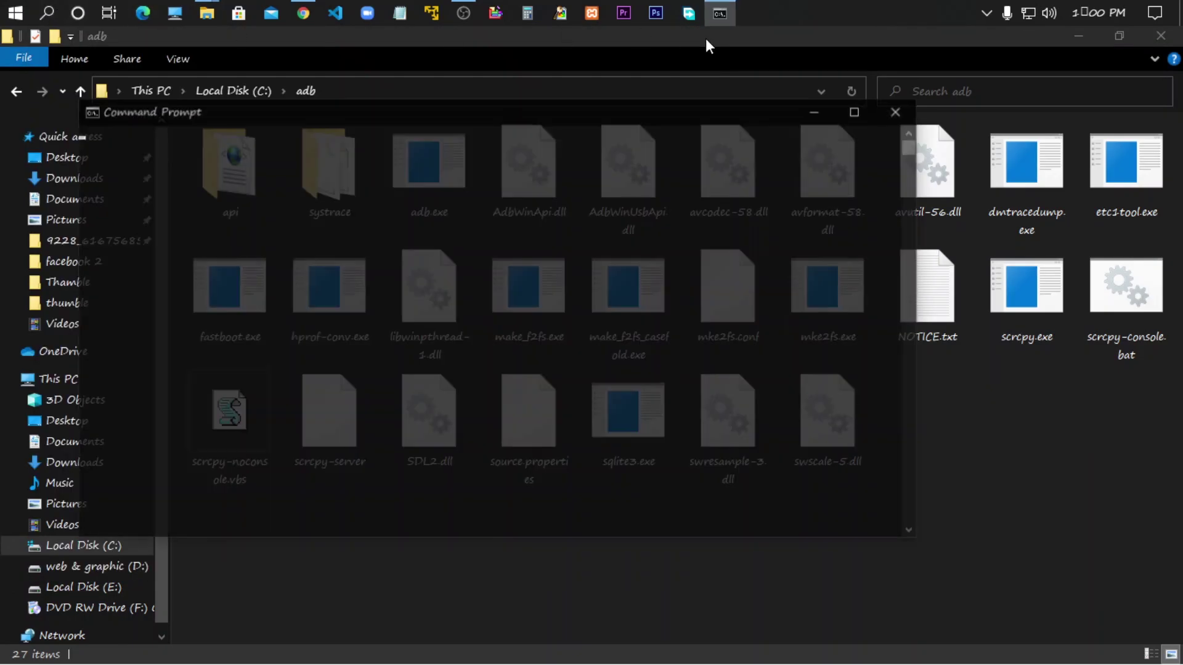
mouse_move(466, 111)
mouse_down()
mouse_move(801, 222)
mouse_move(834, 274)
mouse_move(741, 283)
mouse_move(959, 255)
mouse_move(760, 235)
mouse_up()
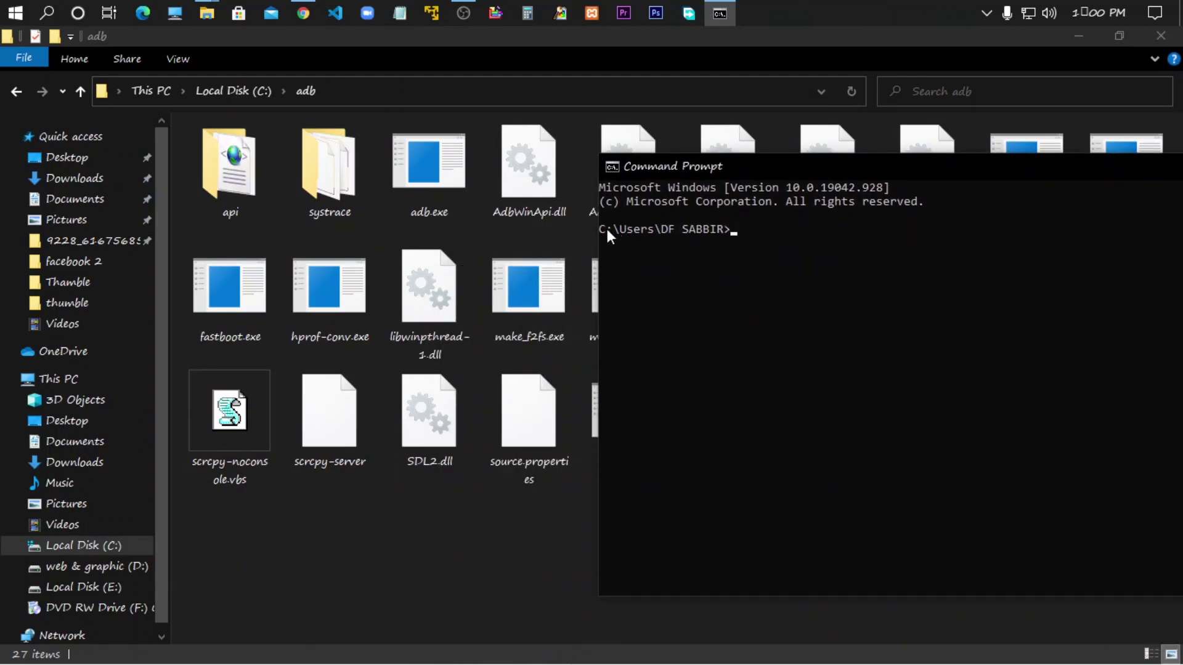
- Mark prompt text and reposition the Command Prompt window, then cancel the marking
drag(605, 227, 635, 228)
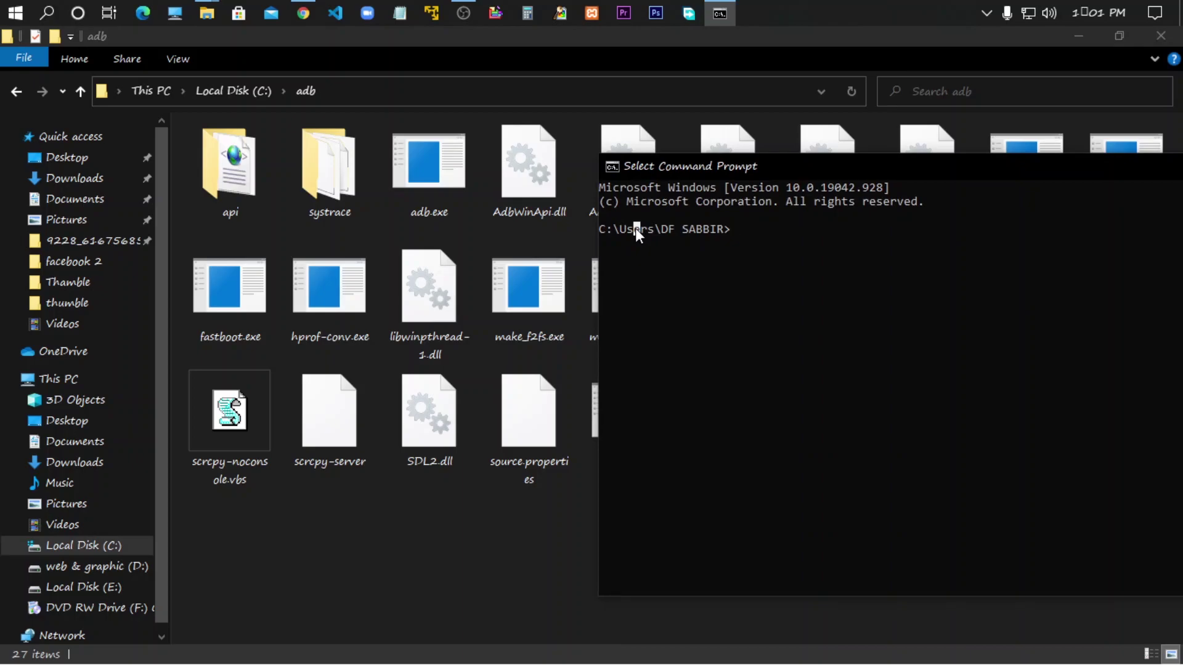
click(689, 229)
click(750, 232)
mouse_move(767, 170)
mouse_down()
mouse_move(932, 277)
mouse_move(647, 345)
mouse_up()
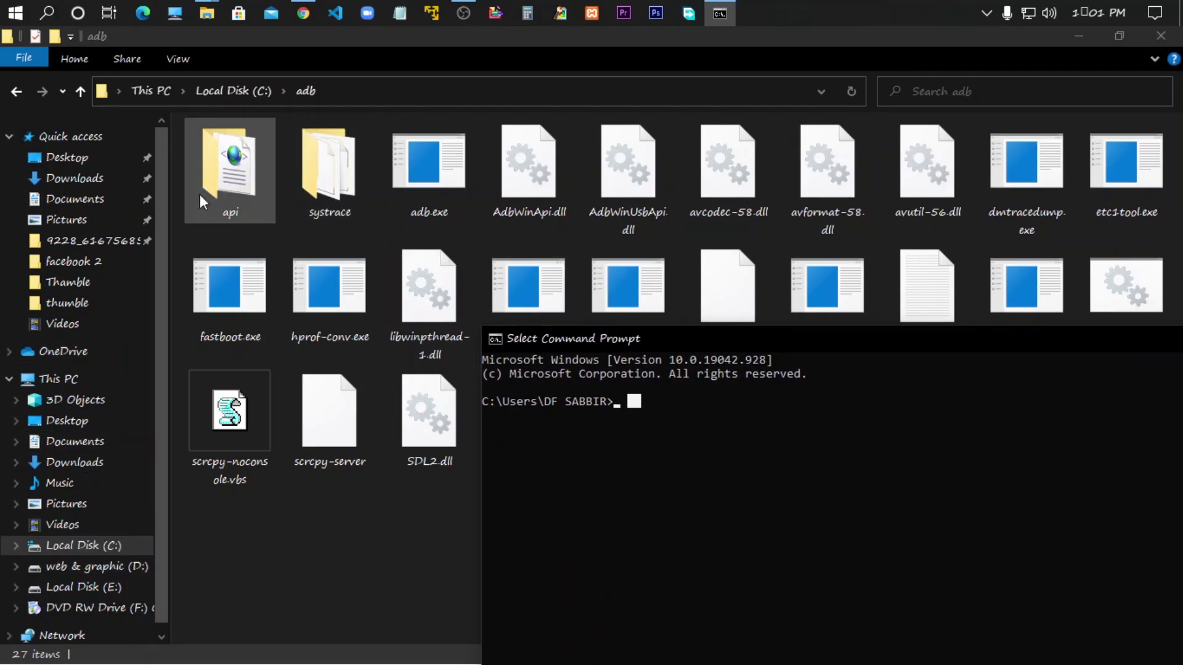
drag(641, 339, 571, 292)
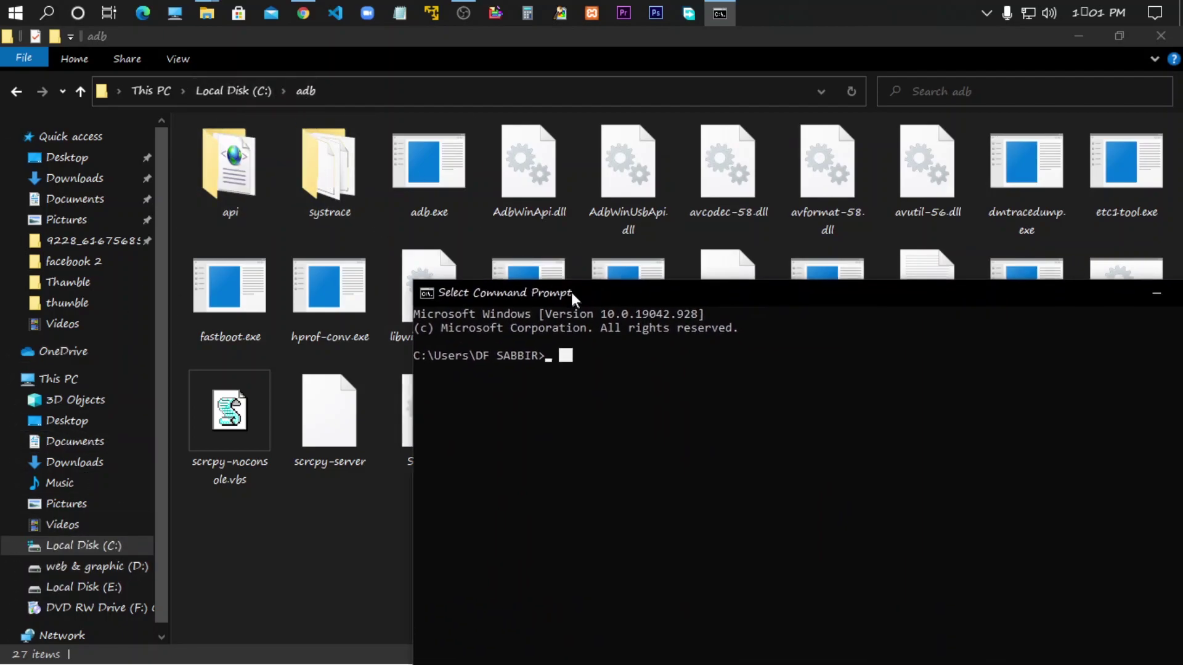
key(Escape)
text(cd)
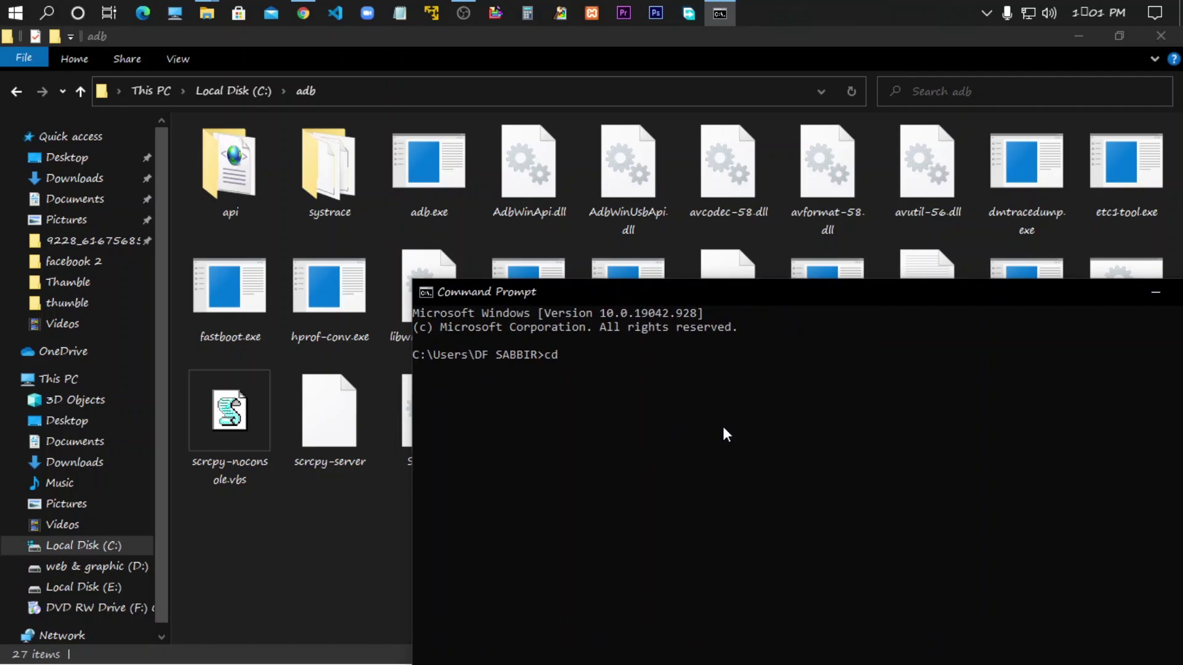
text( ..)
- Climb to the C: drive root and change into the adb folder
key(Return)
text(cd)
key(Return)
drag(578, 429, 512, 435)
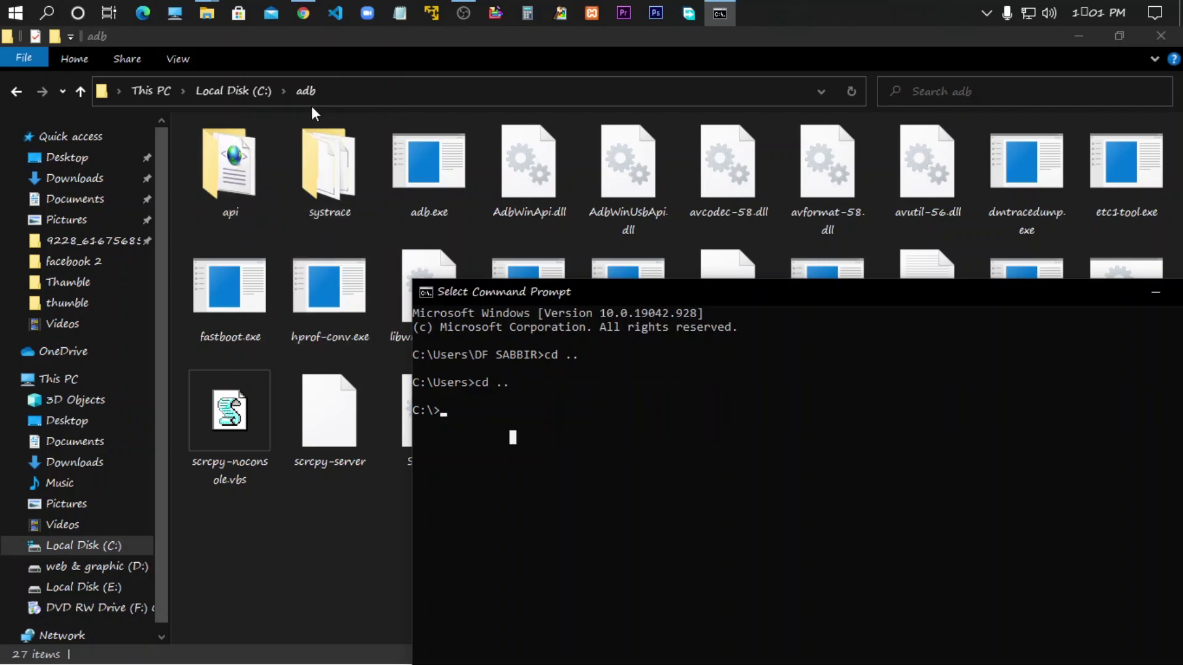
click(540, 437)
text(cd )
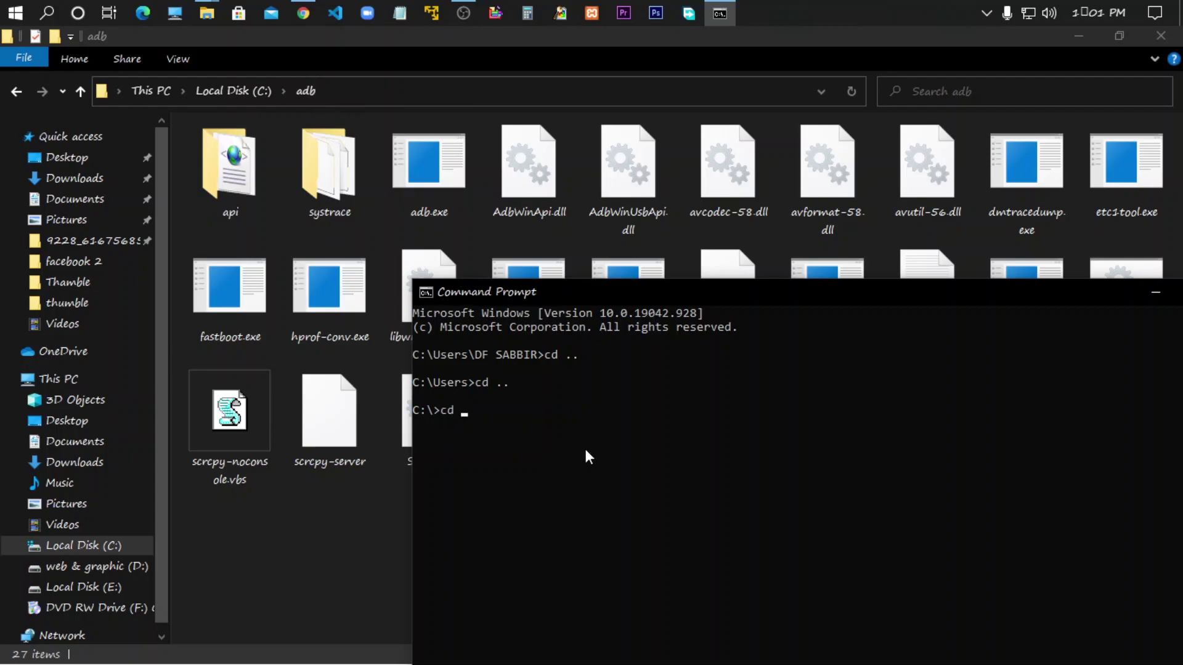
text(adb)
key(Return)
text(ad)
text(b)
text( devices)
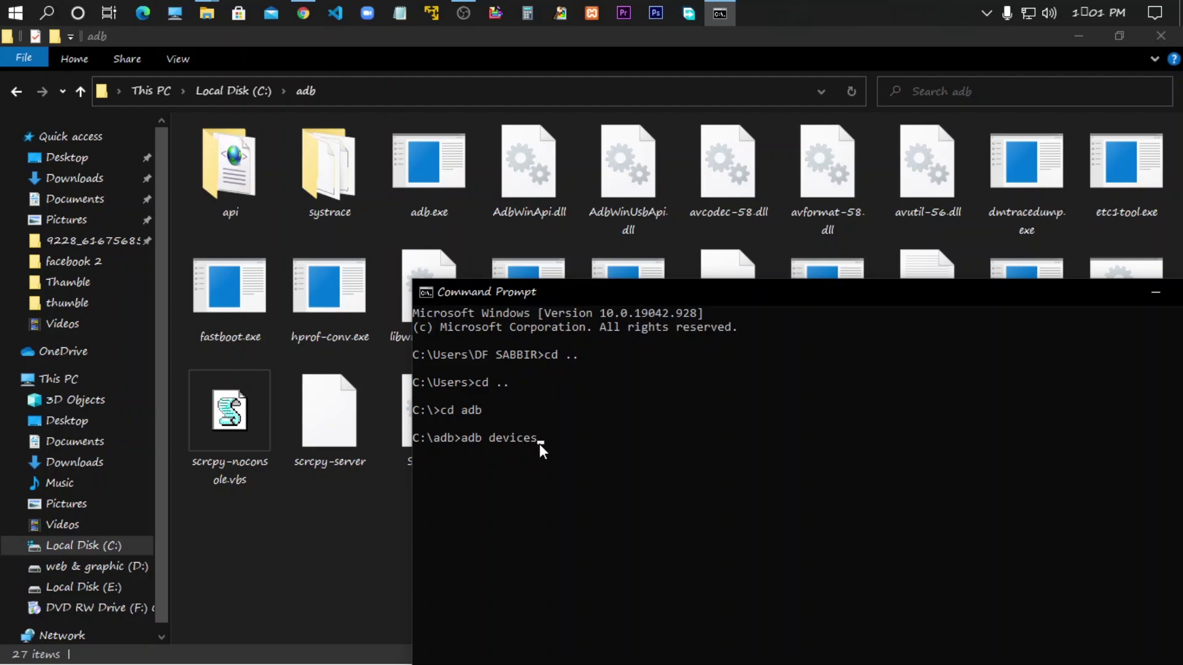
- Run adb devices, which starts the daemon but lists no devices, then reposition the console
key(Return)
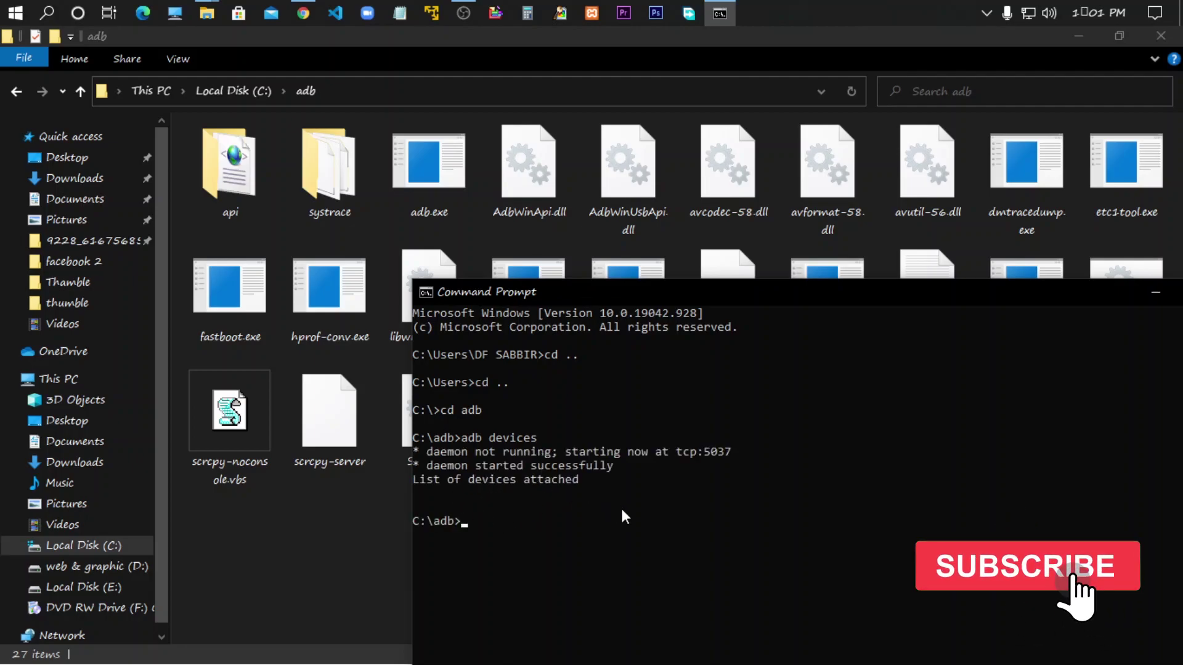
drag(550, 436, 484, 440)
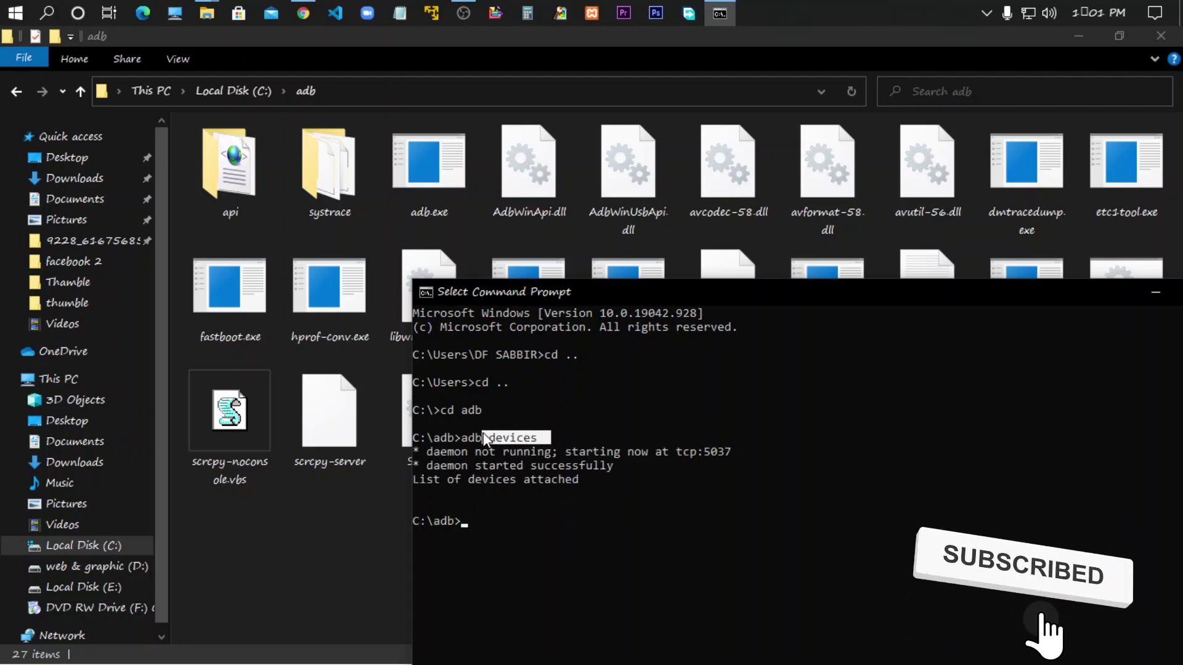
click(532, 548)
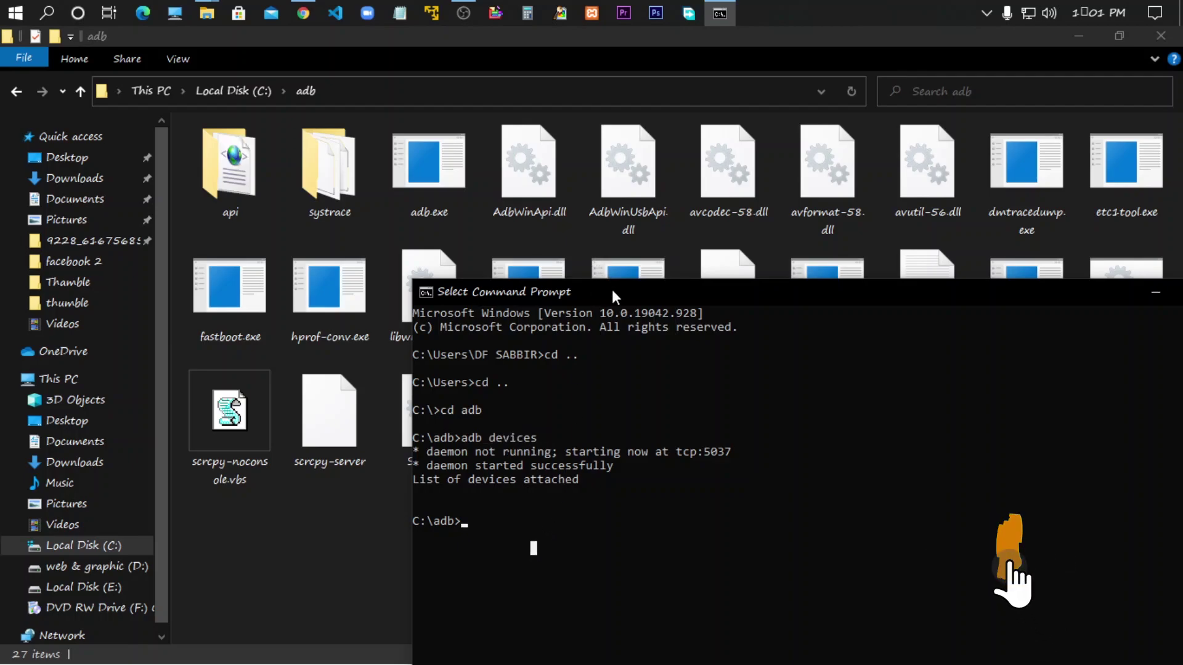
drag(612, 290, 460, 220)
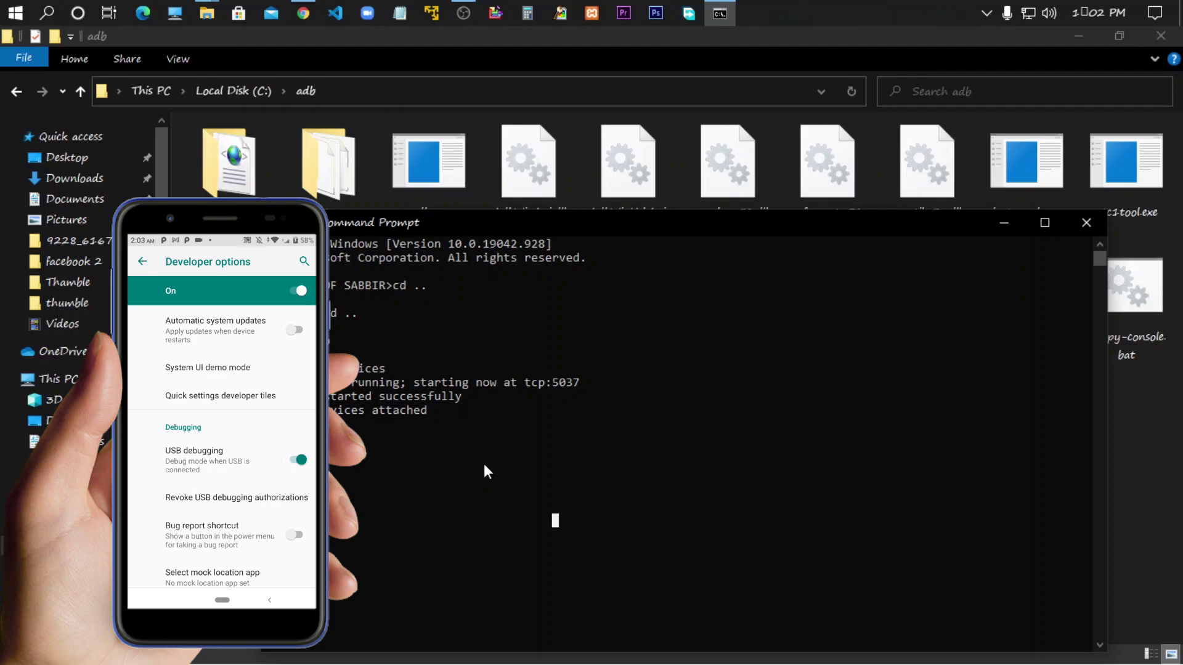
- Rerun adb devices and confirm the phone's serial now appears in the list
click(484, 469)
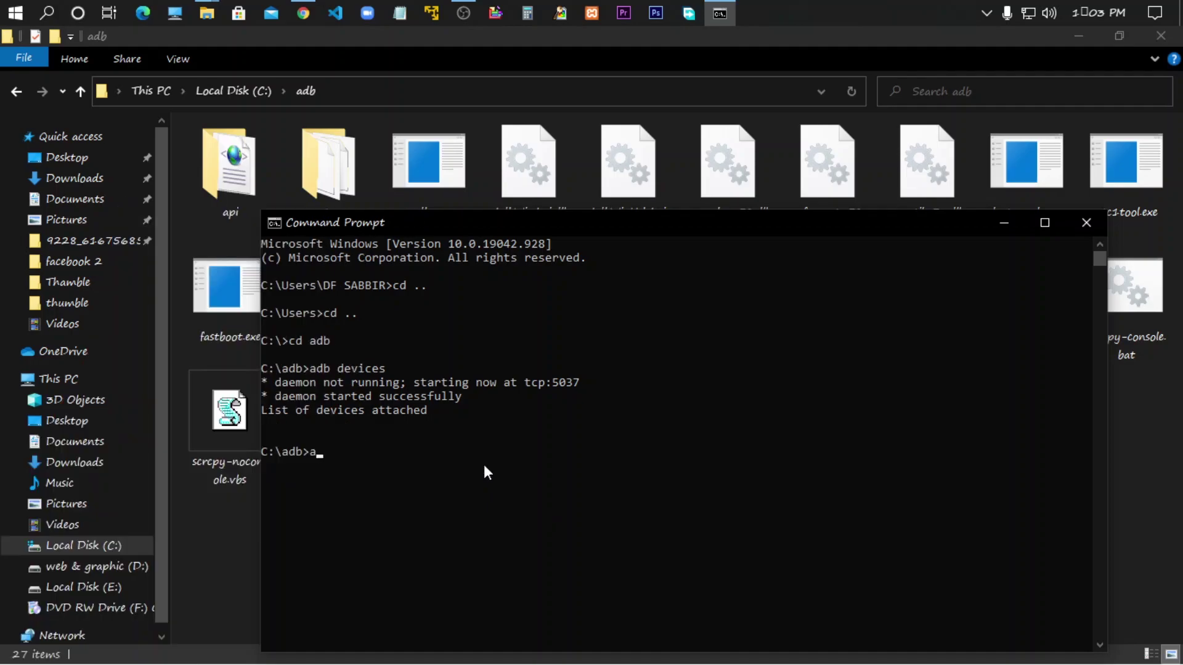
text(adb devi)
text(ces)
key(Return)
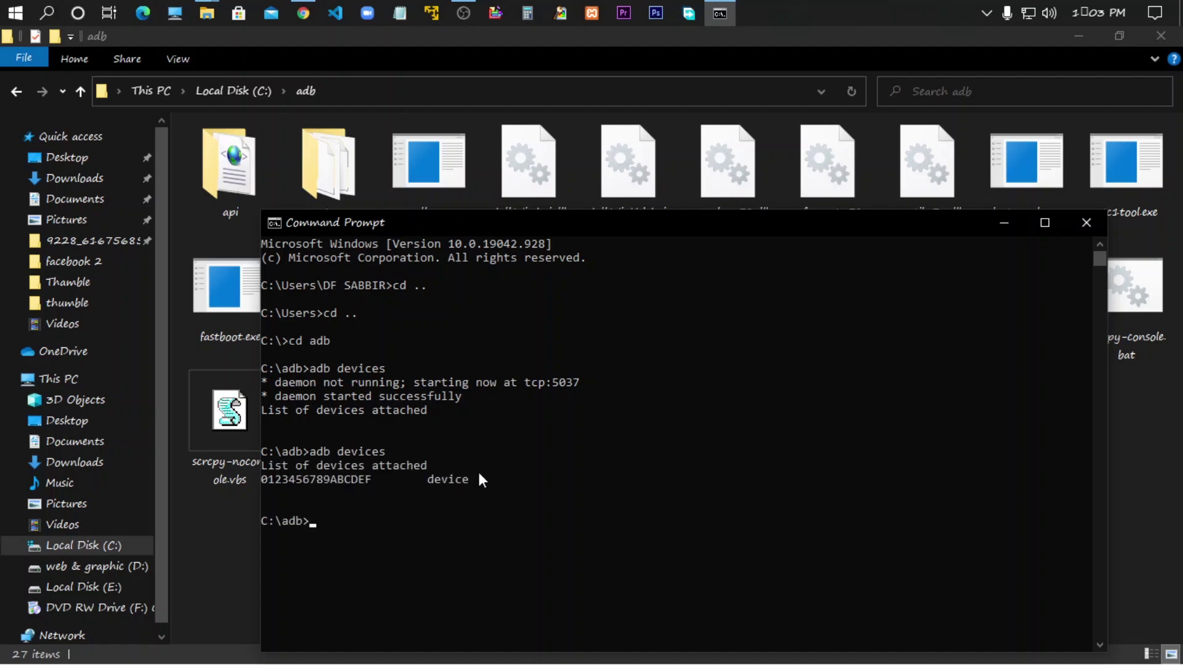
drag(484, 478, 262, 482)
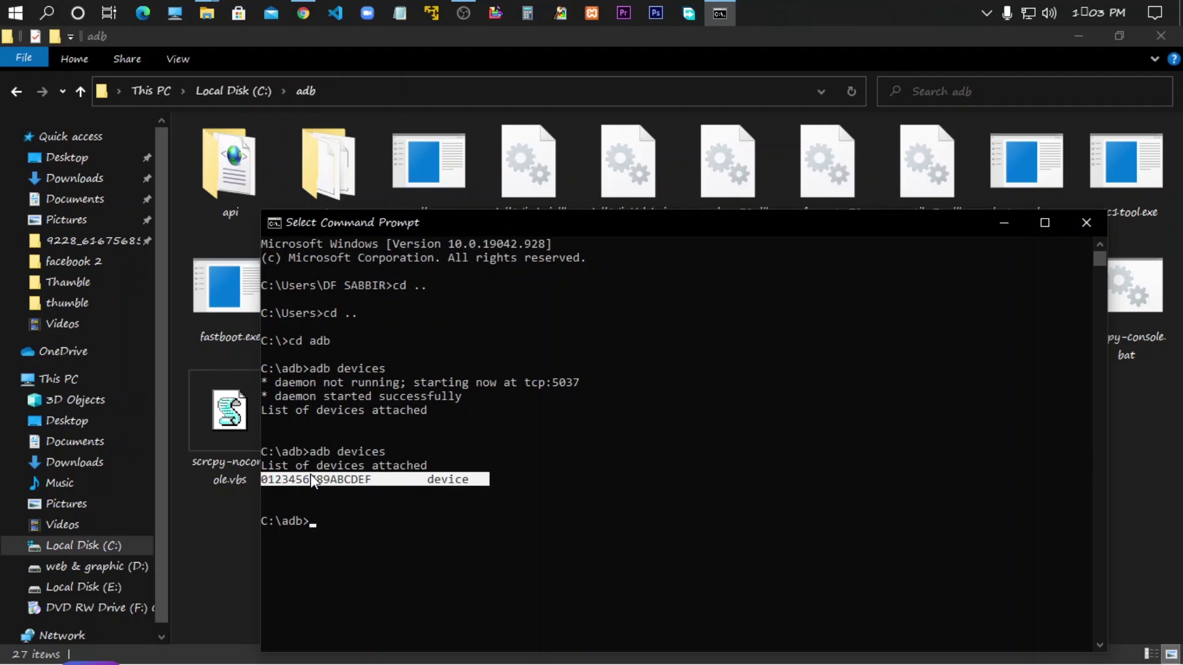
click(381, 521)
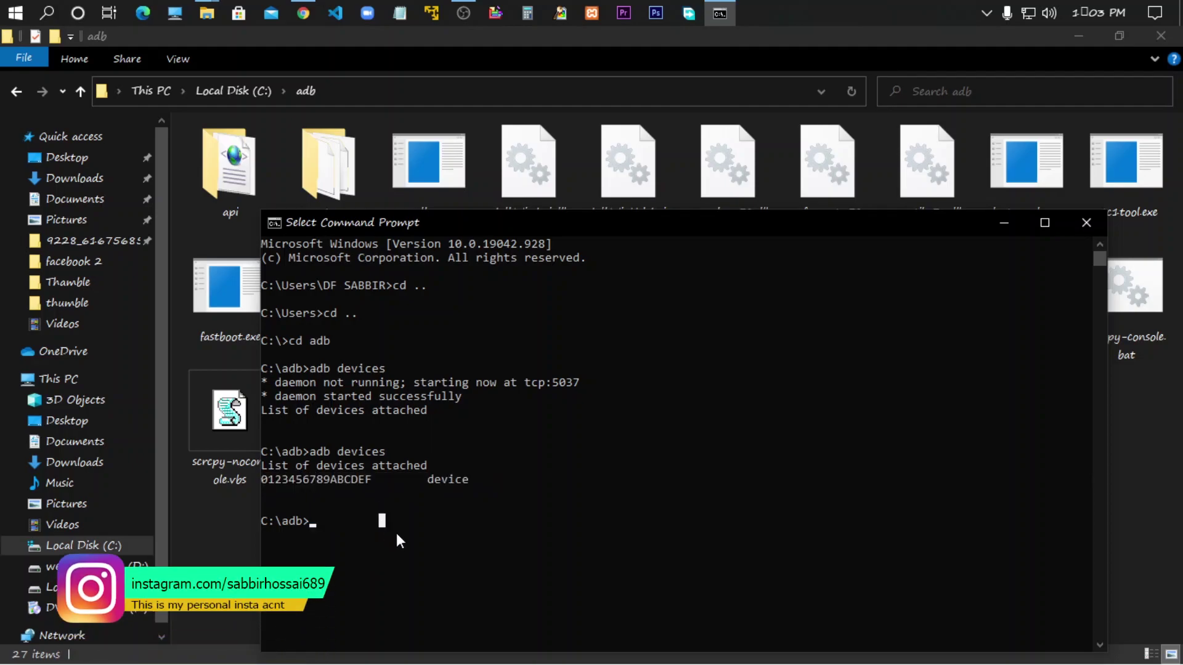
click(396, 534)
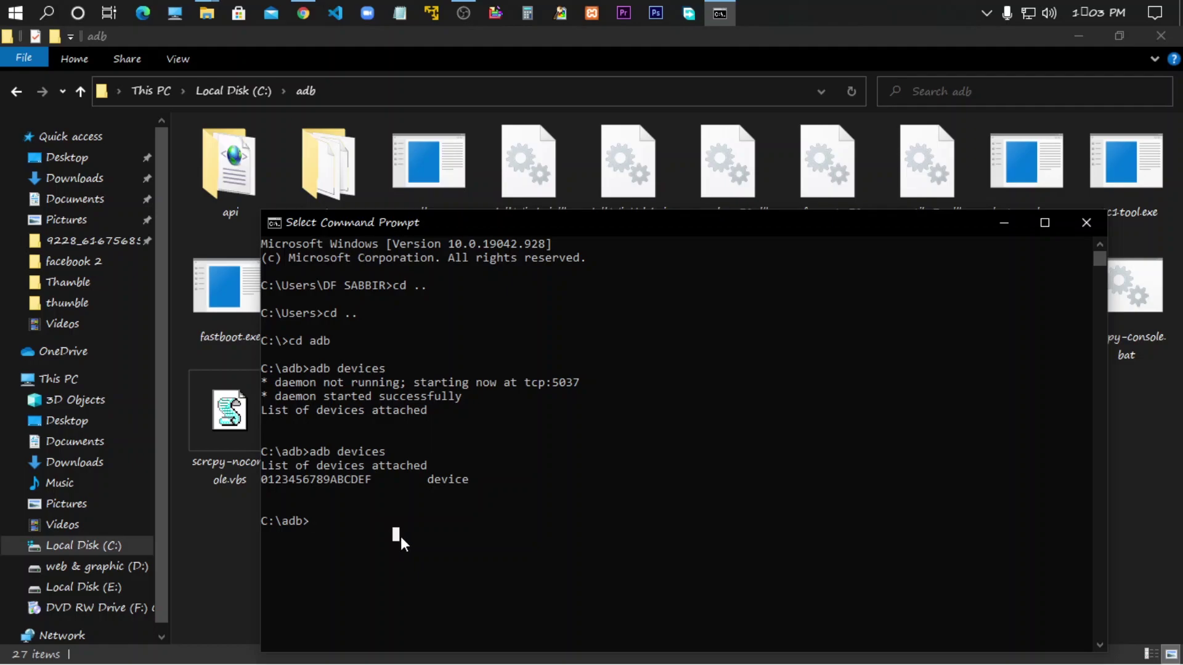
text(s)
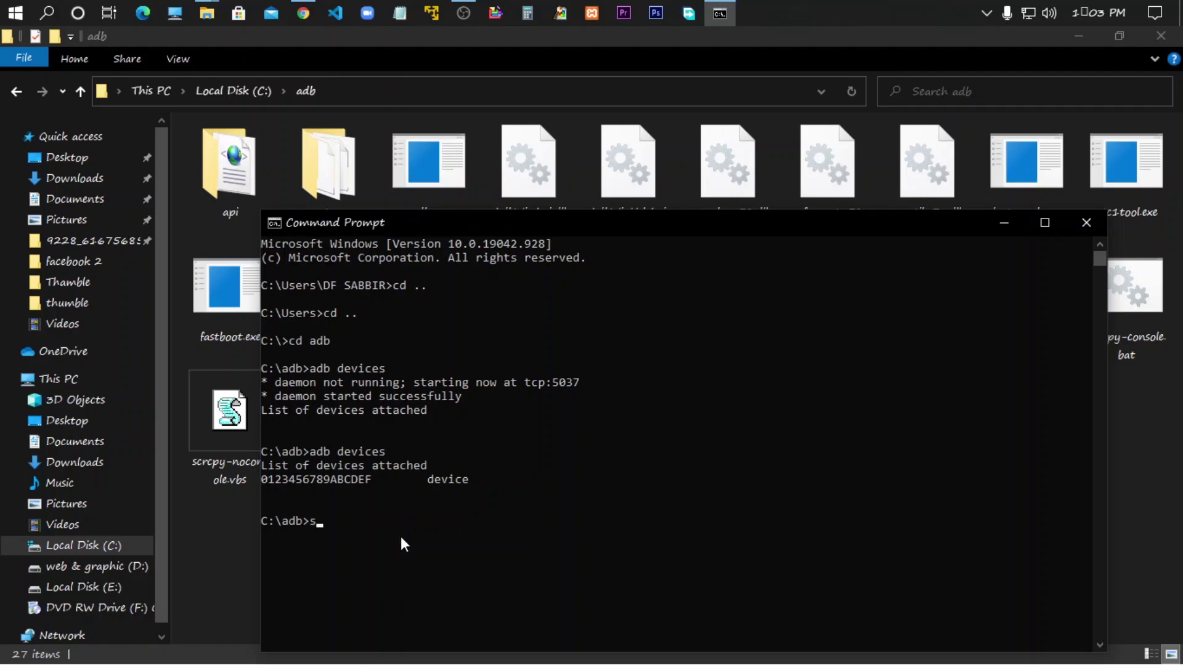
text(c)
text(r)
text(cpy)
- Move the console up and left and run scrcpy to mirror the WALTON Primo G9
drag(676, 231, 448, 200)
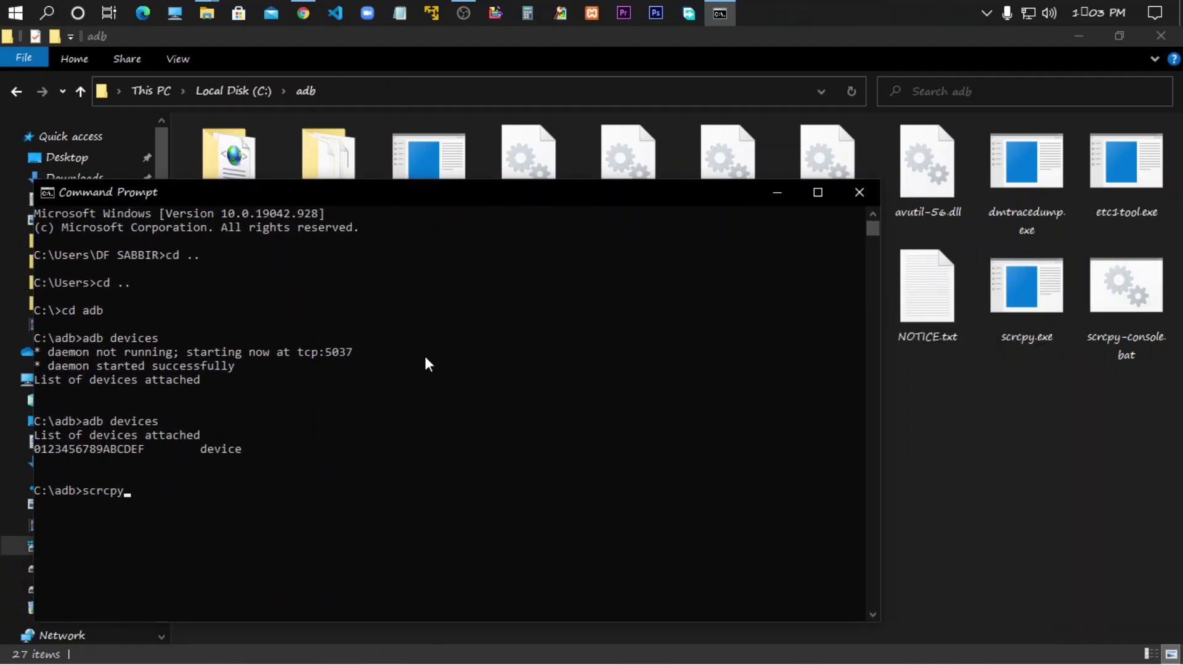
key(Return)
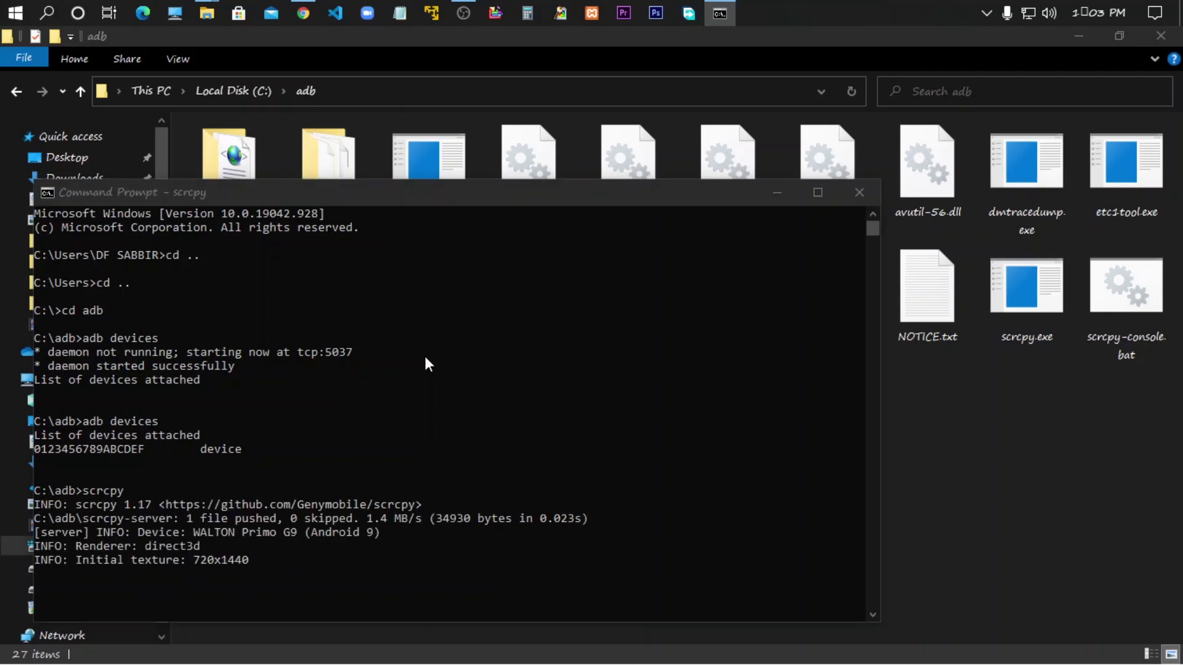
- On the phone, back out of Developer options to the main Settings list and pull down the notification shade
click(476, 104)
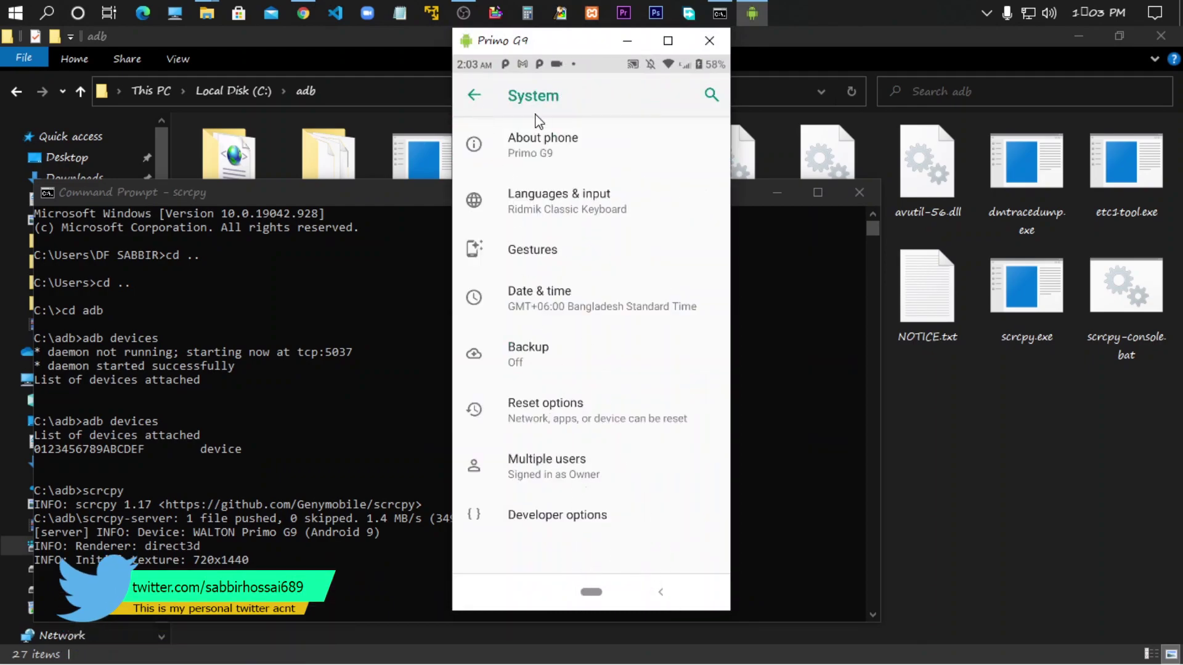
click(477, 98)
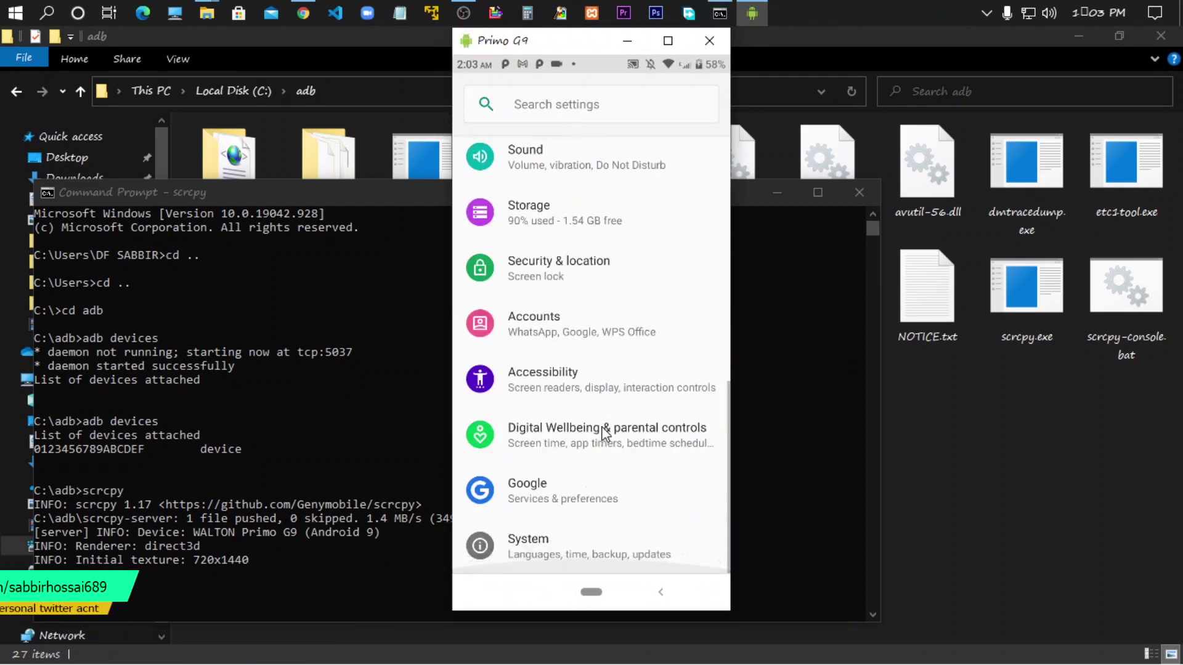
scroll(620, 499, up, 1)
scroll(624, 515, up, 3)
drag(568, 65, 568, 384)
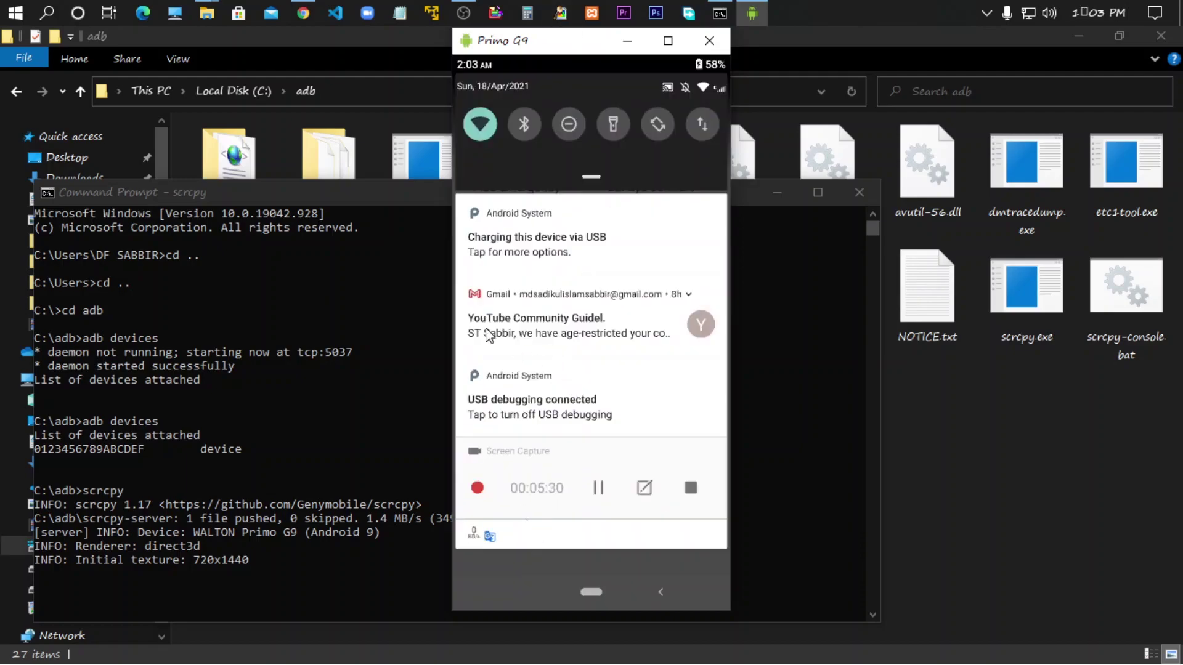
drag(487, 335, 763, 352)
scroll(570, 357, down, 2)
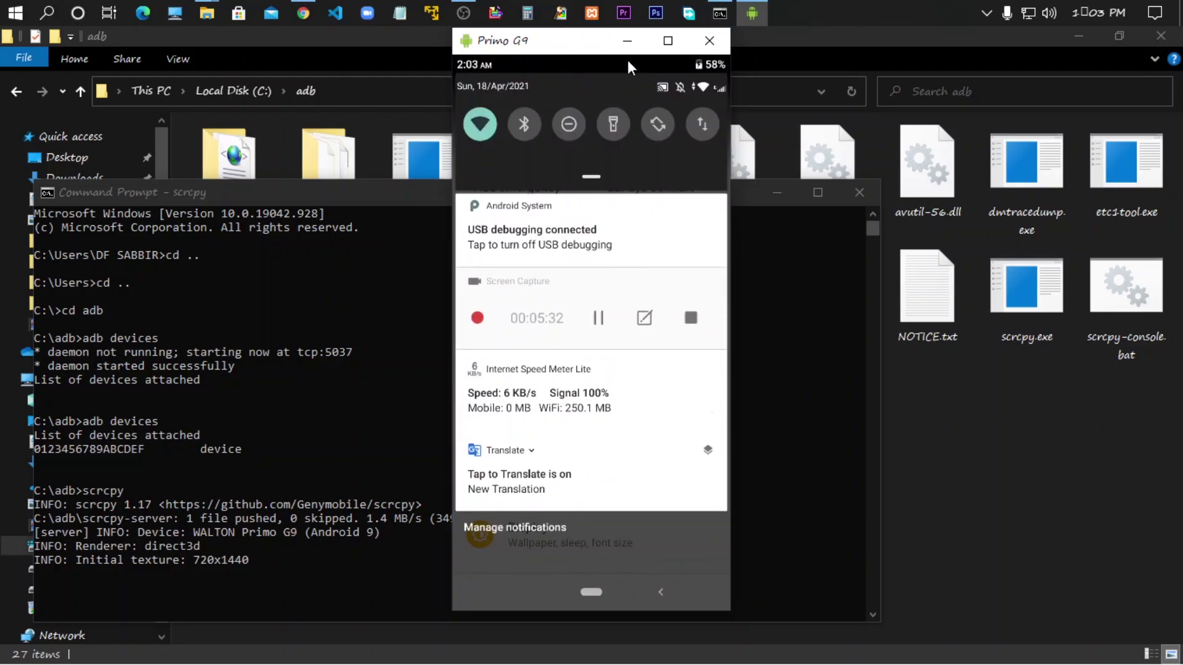
- Restore and widen the scrcpy mirror window, then open the phone's Settings app
click(627, 41)
click(1078, 35)
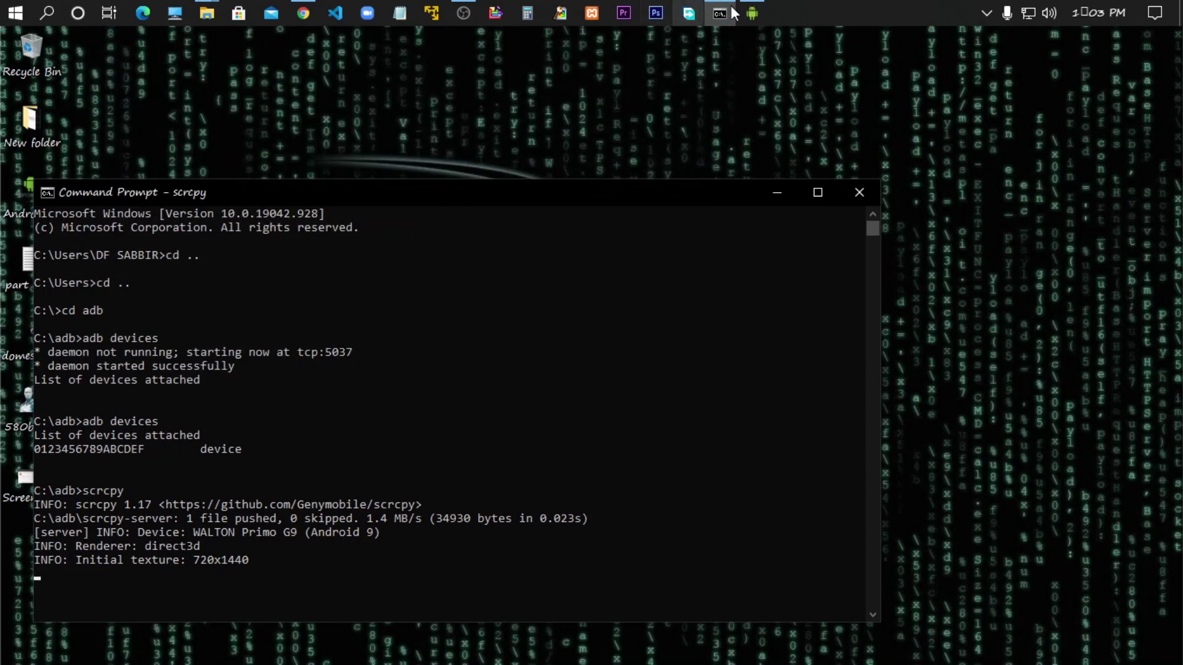
click(752, 13)
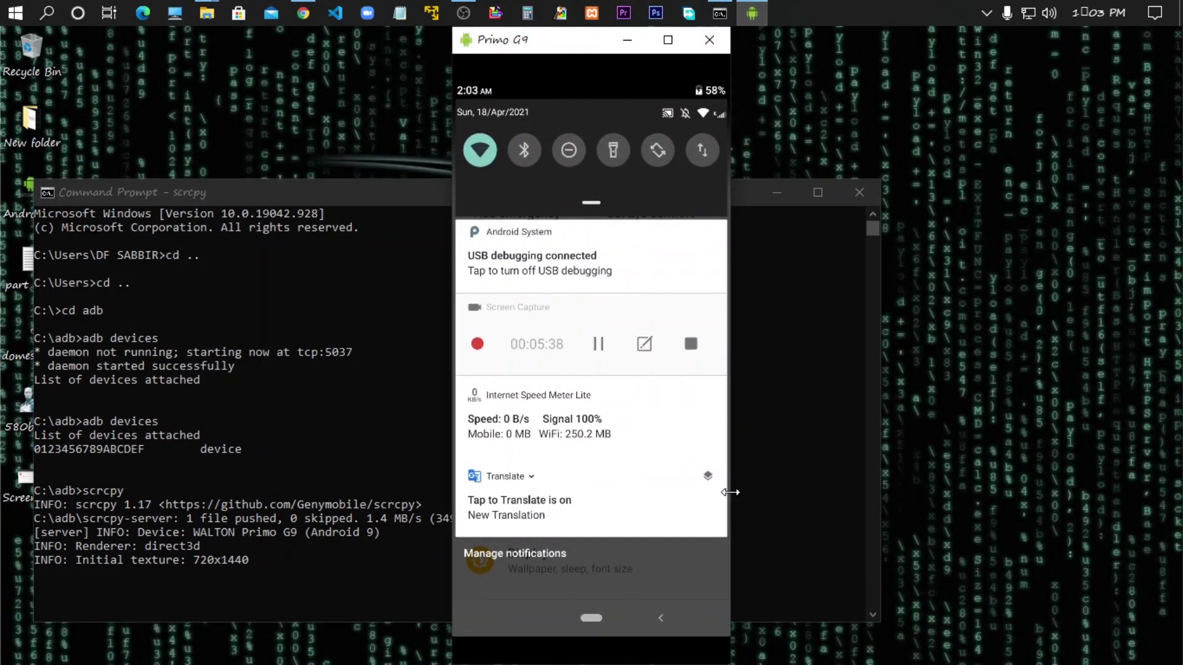
drag(730, 492, 759, 504)
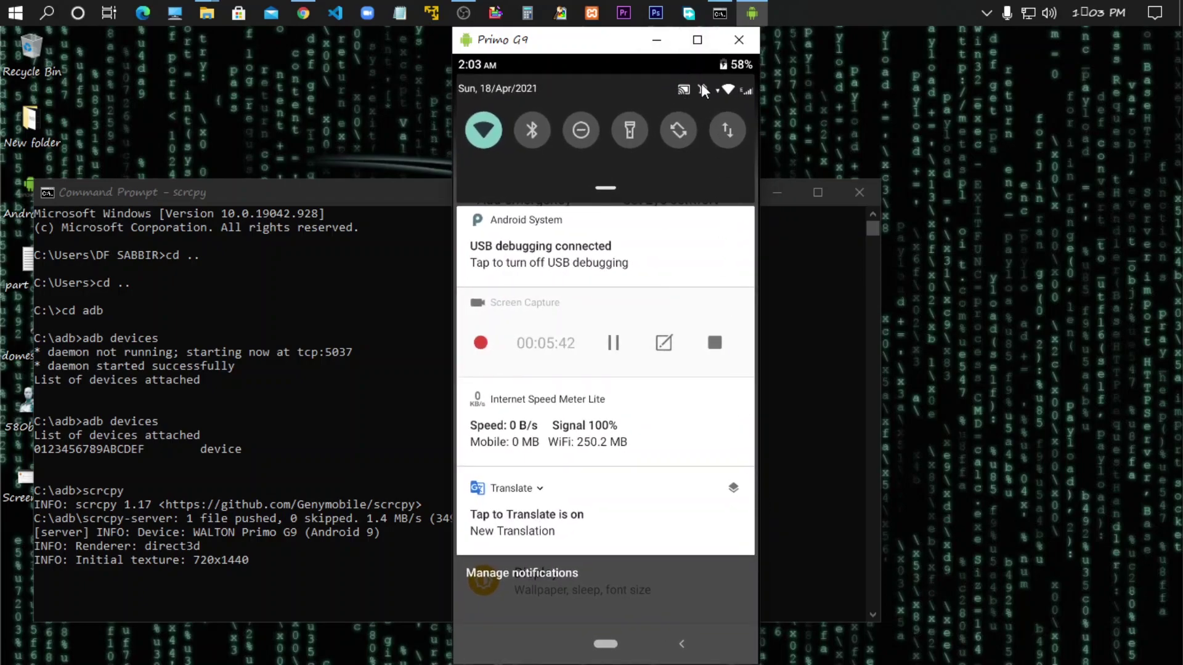
drag(702, 88, 619, 369)
click(726, 494)
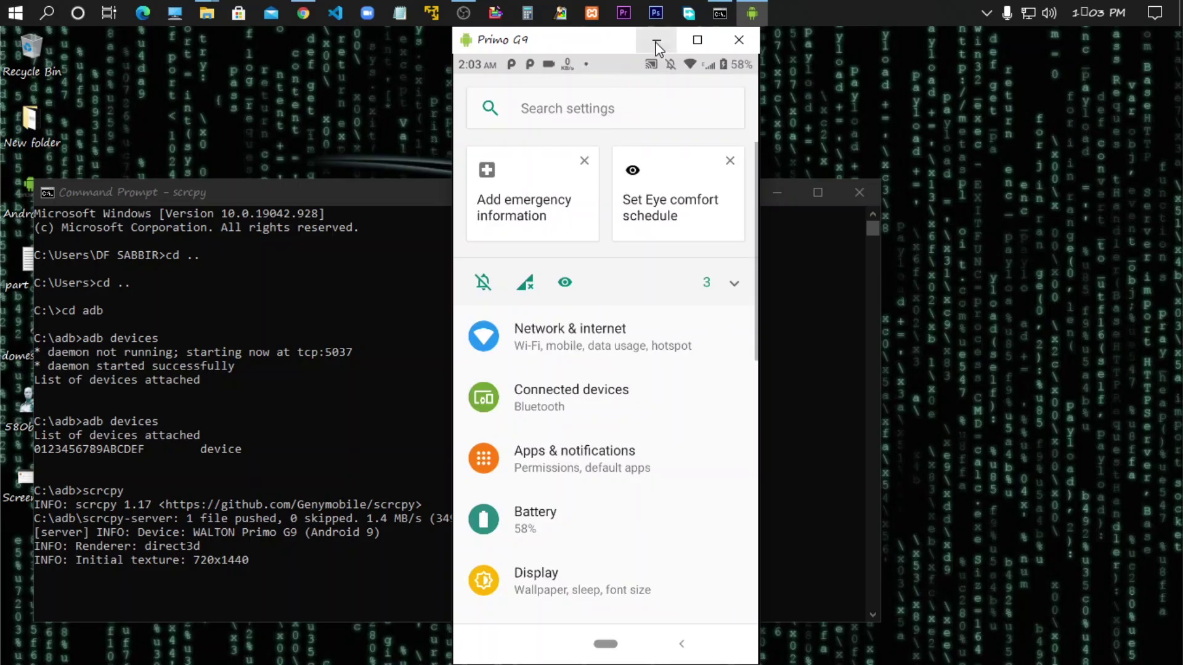